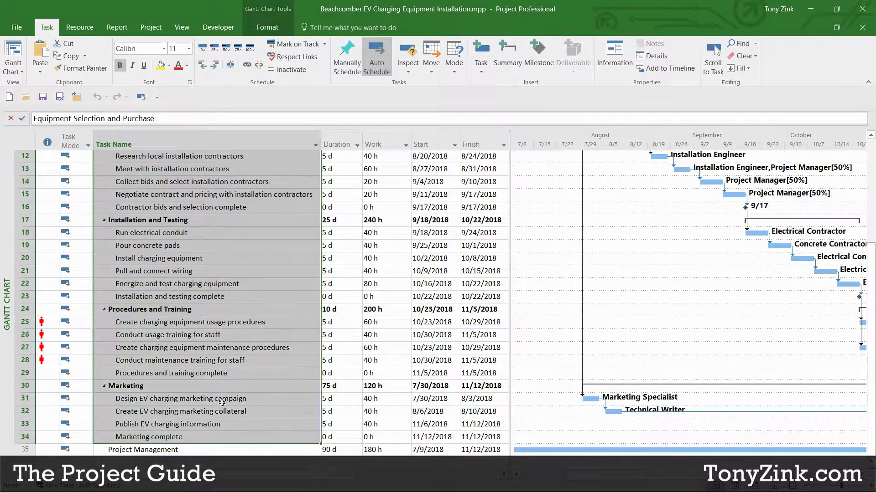
# Review the project and phase tasks, the Equipment Selection and Purchase subtasks with their durations, and the project's start and finish dates
pyautogui.scroll(4, 221, 382)
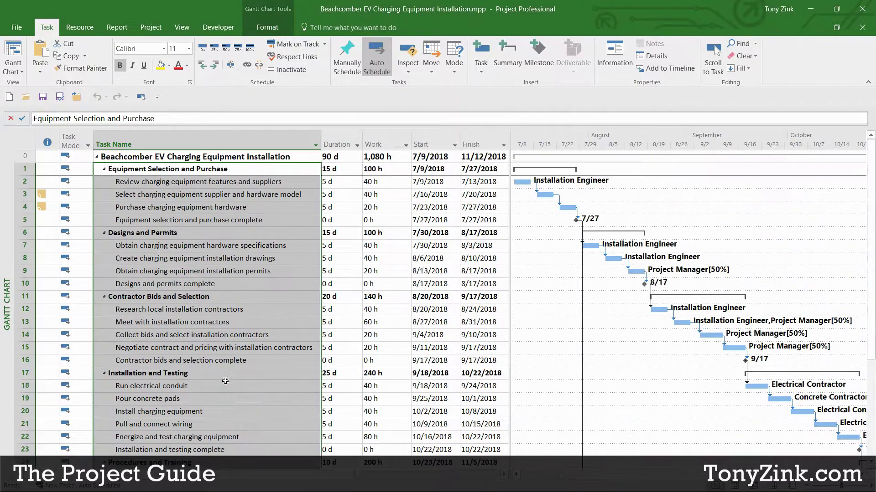
pyautogui.click(180, 165)
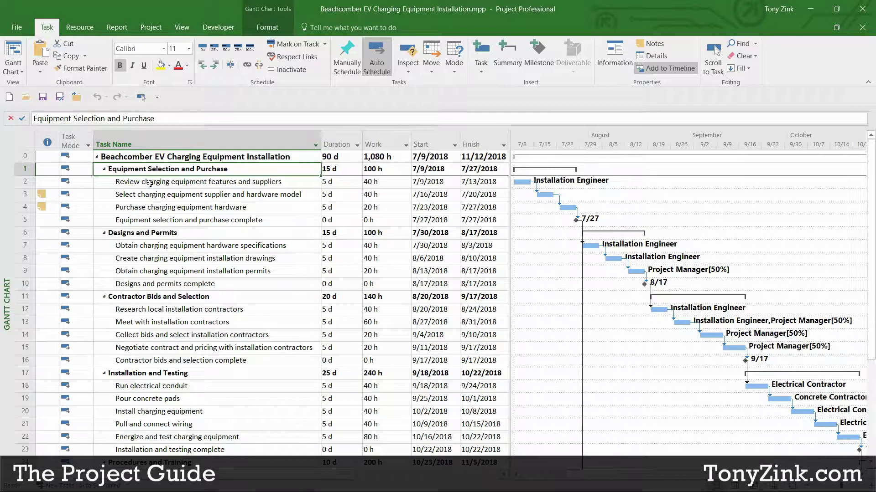
pyautogui.click(161, 158)
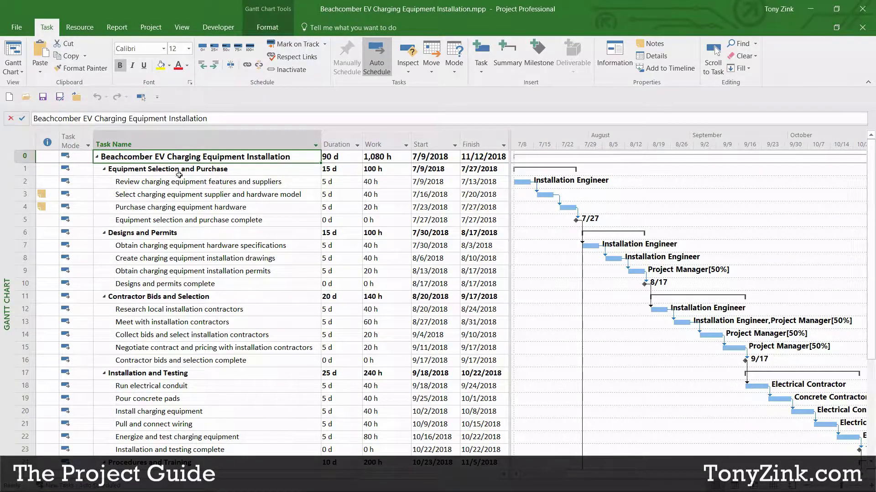
pyautogui.moveTo(199, 182); pyautogui.dragTo(197, 222)
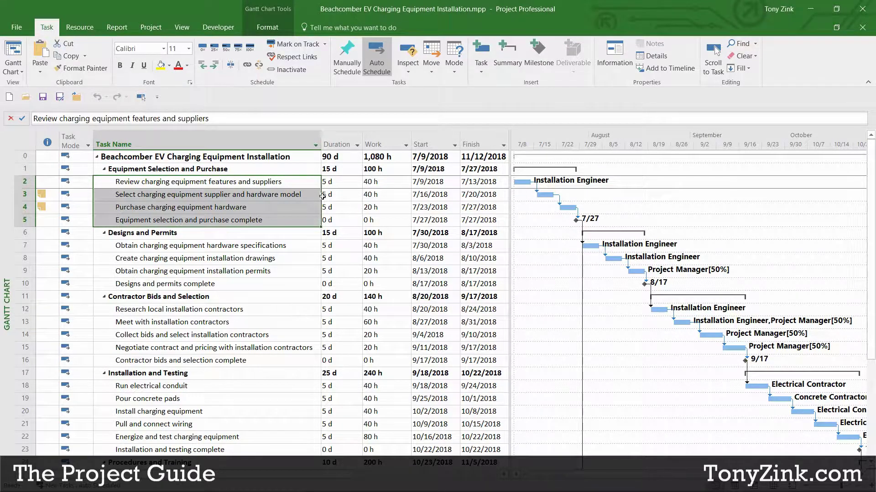
pyautogui.moveTo(342, 181); pyautogui.dragTo(339, 220)
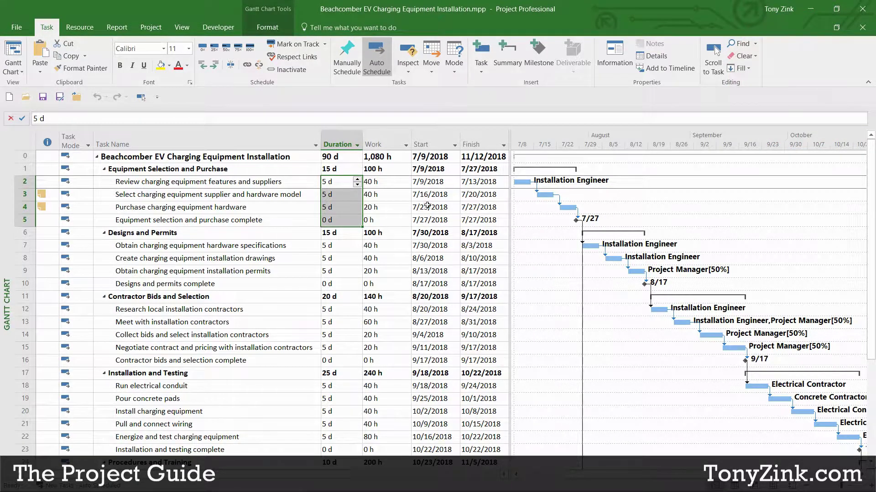
pyautogui.click(291, 183)
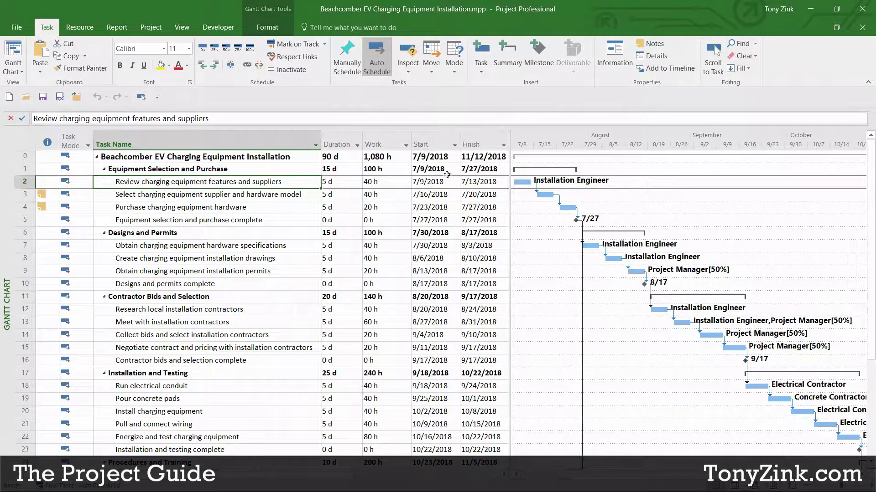
pyautogui.click(423, 158)
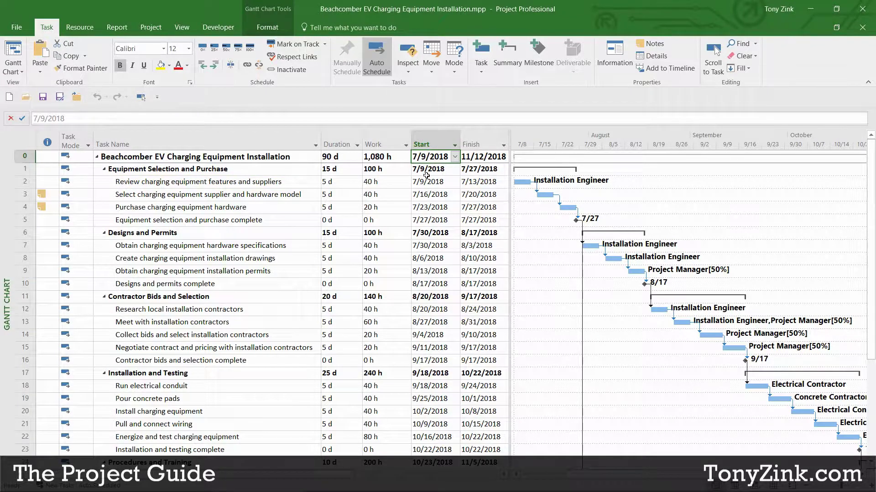
pyautogui.click(475, 159)
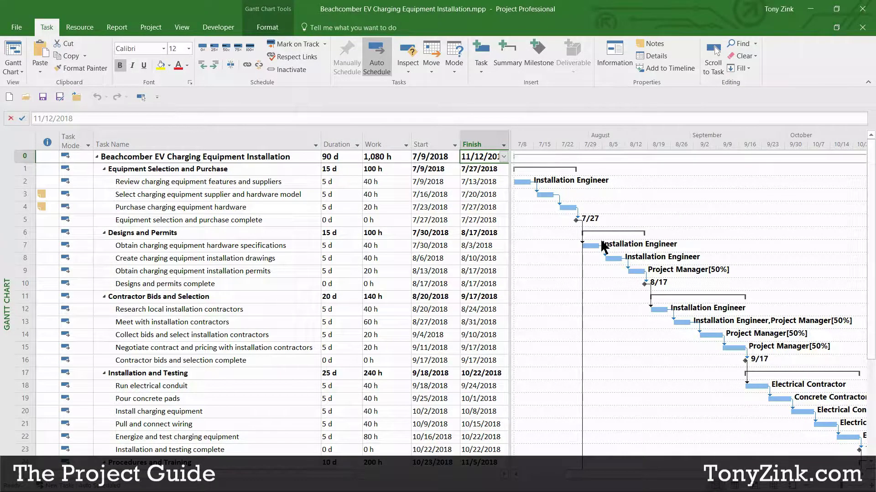
# Examine the individual work tasks under Equipment Selection and Purchase and their durations, continuing to the first Designs and Permits task
pyautogui.click(302, 187)
pyautogui.click(300, 194)
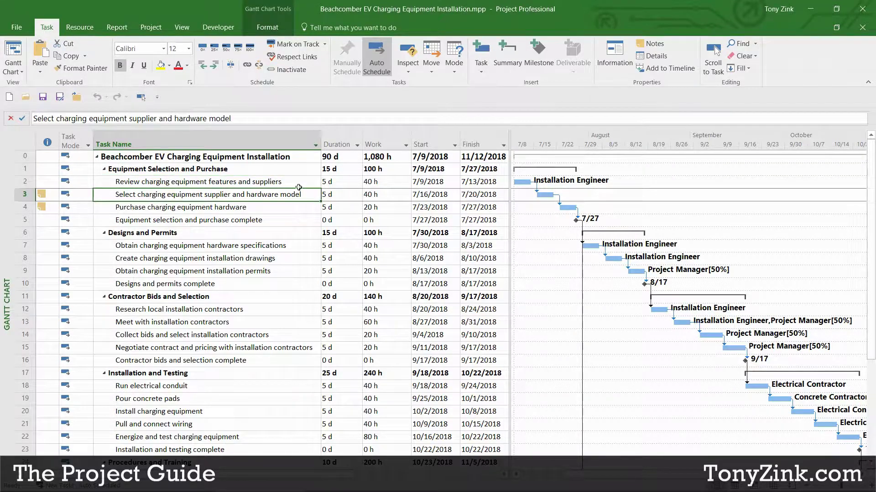
pyautogui.click(295, 181)
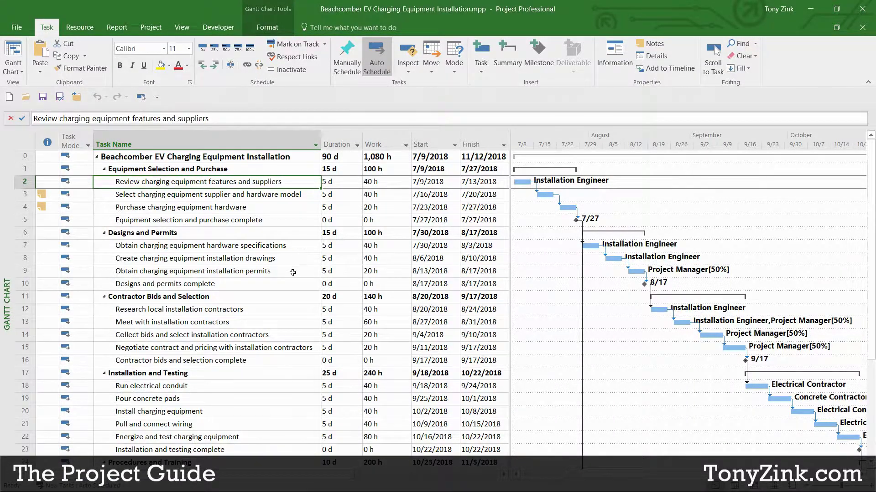
pyautogui.scroll(-5, 291, 274)
pyautogui.scroll(5, 291, 282)
pyautogui.moveTo(301, 182); pyautogui.dragTo(310, 221)
pyautogui.moveTo(337, 183); pyautogui.dragTo(334, 206)
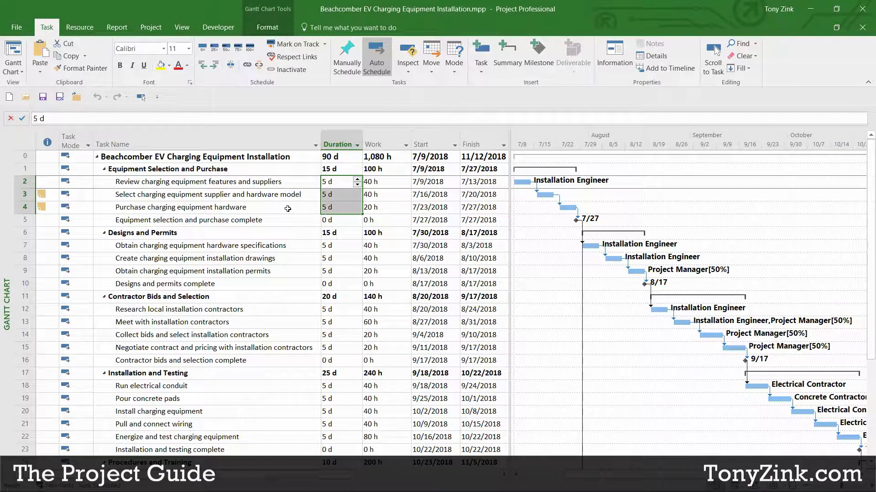
pyautogui.click(282, 246)
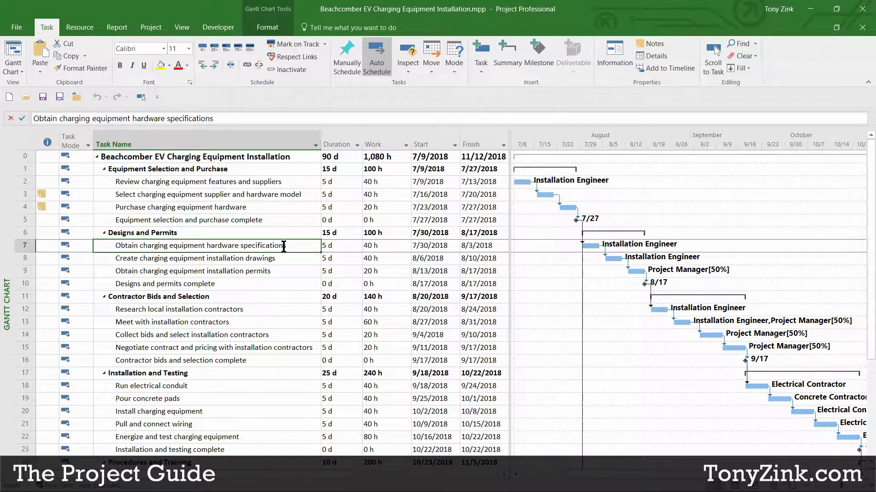
# Open the Resource Sheet view and widen the Resource Name column slightly
pyautogui.click(183, 28)
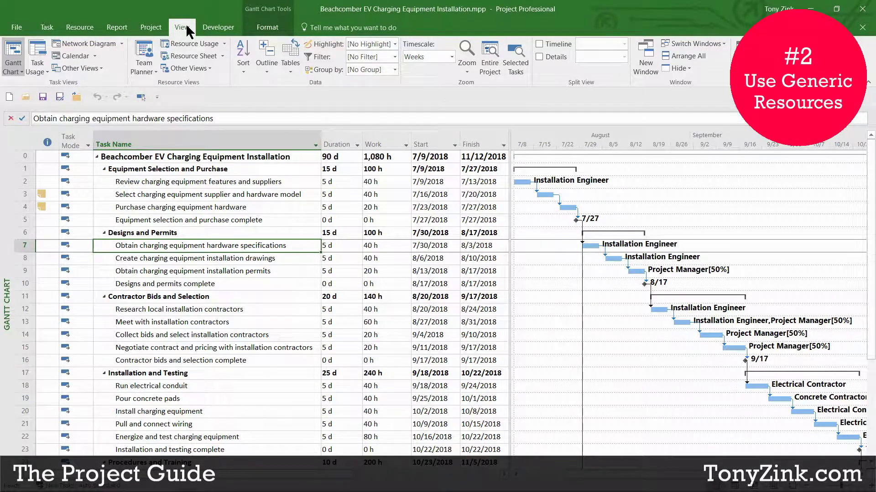
pyautogui.click(187, 55)
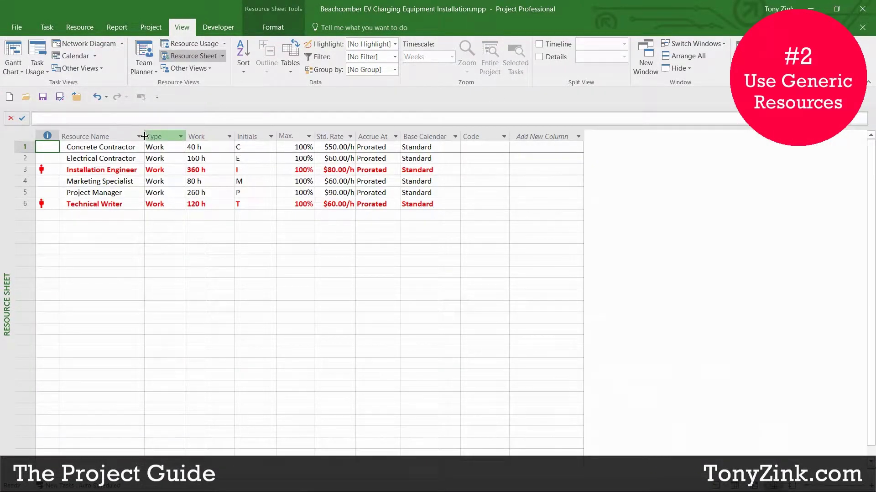
pyautogui.moveTo(144, 136); pyautogui.dragTo(155, 137)
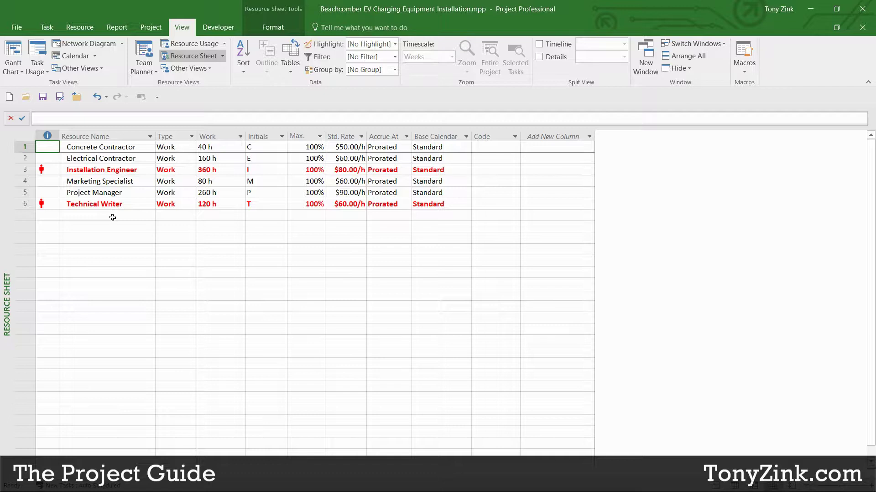
# Review the generic role-based resource names in the Resource Sheet, from Concrete Contractor to Technical Writer
pyautogui.moveTo(137, 147); pyautogui.dragTo(132, 202)
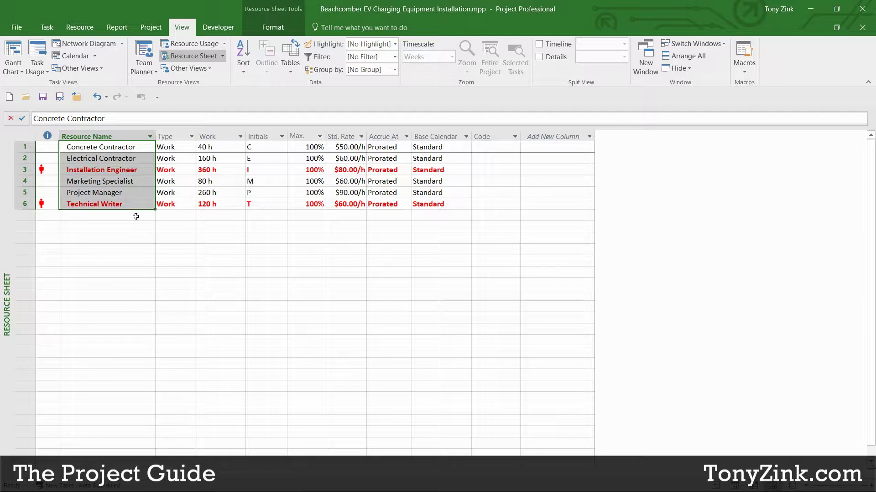
pyautogui.click(135, 216)
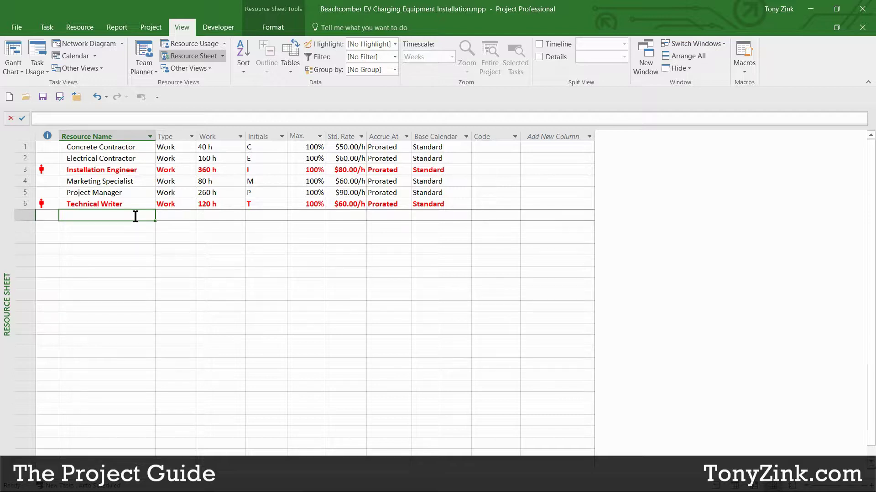
pyautogui.moveTo(142, 149); pyautogui.dragTo(135, 201)
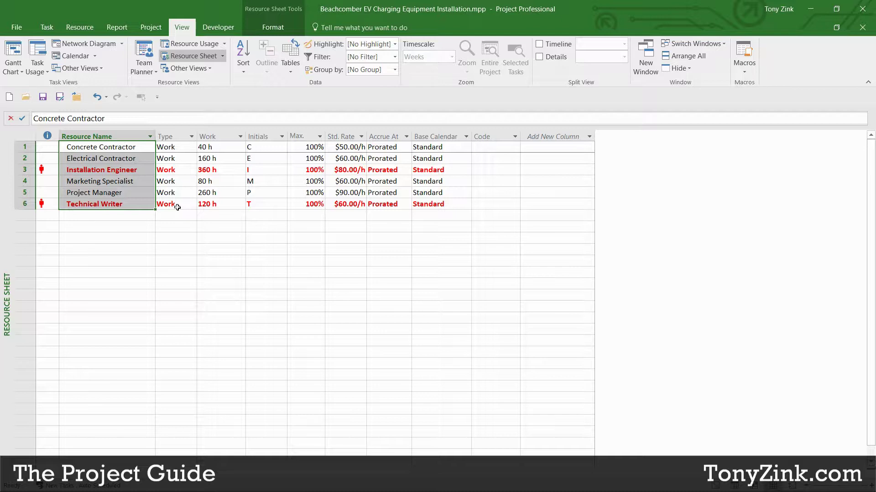
pyautogui.click(143, 149)
pyautogui.press('F2')
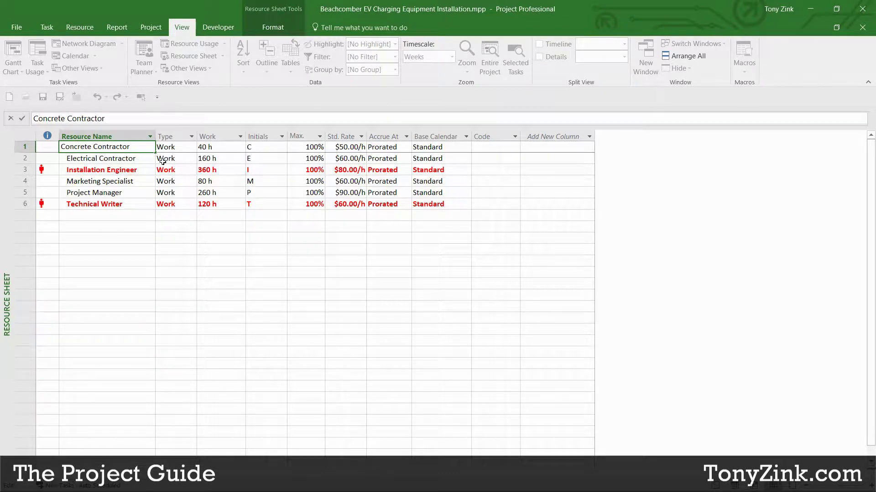
pyautogui.click(140, 161)
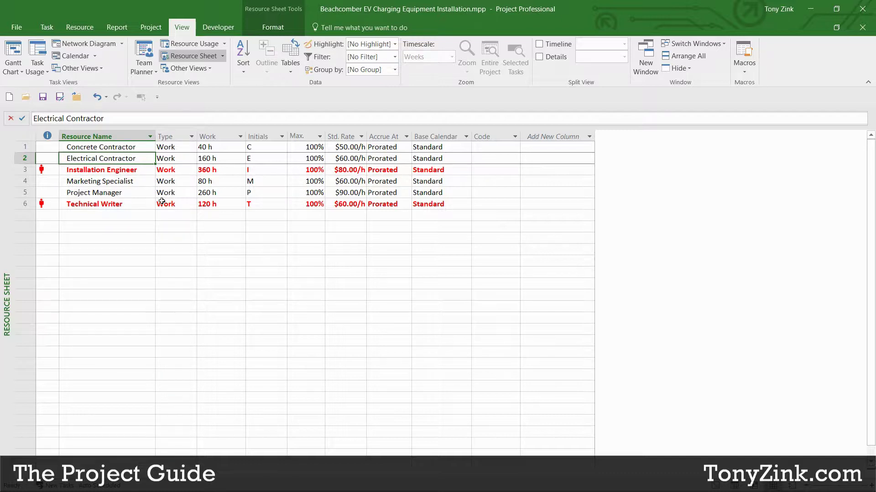
# Return to the Gantt Chart and check the duration and work of the "Select charging equipment supplier and hardware model" task
pyautogui.click(14, 54)
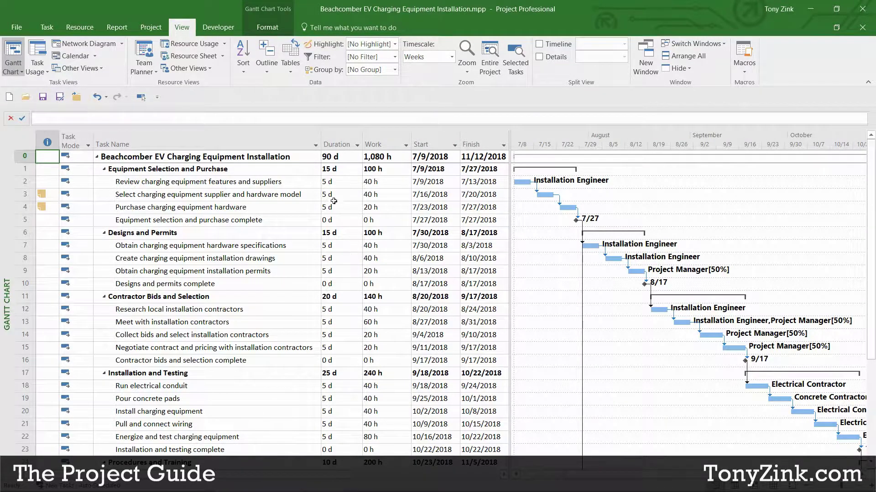
pyautogui.click(304, 182)
pyautogui.click(304, 194)
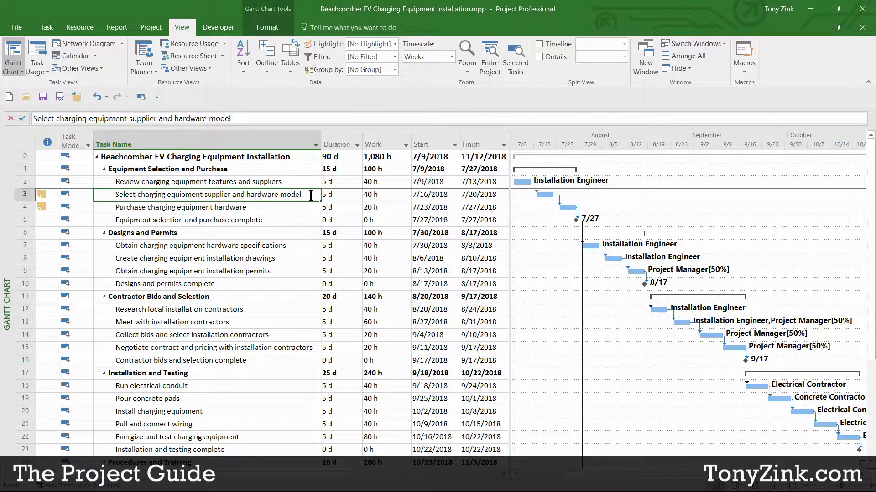
pyautogui.click(333, 196)
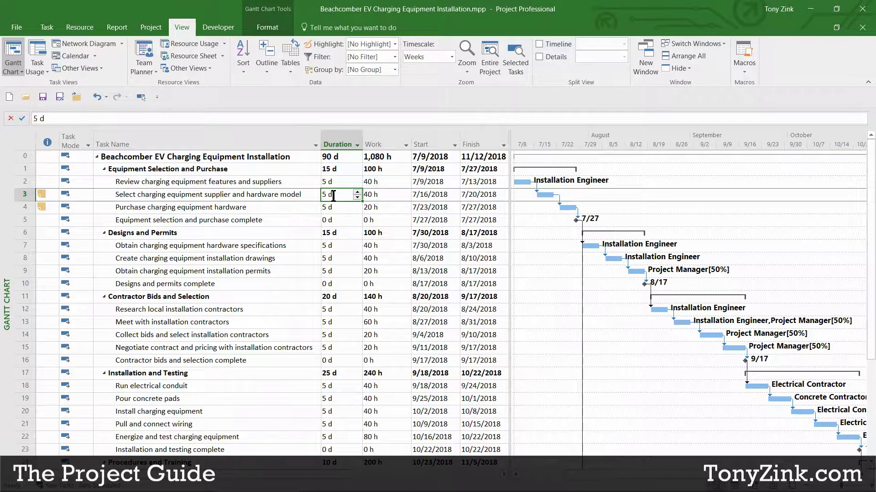
pyautogui.click(393, 195)
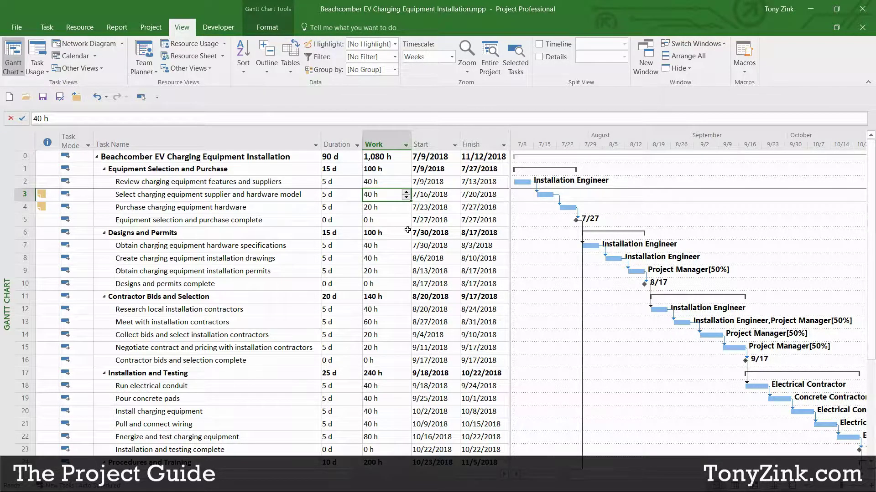
pyautogui.click(310, 197)
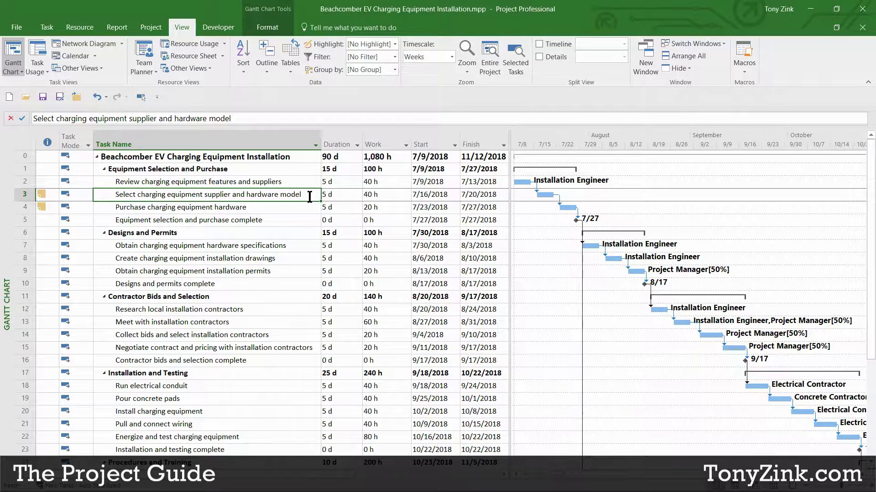
# Assign the Installation Engineer to "Select charging equipment supplier and hardware model" with Assign Resources and check the task's duration and work
pyautogui.click(92, 29)
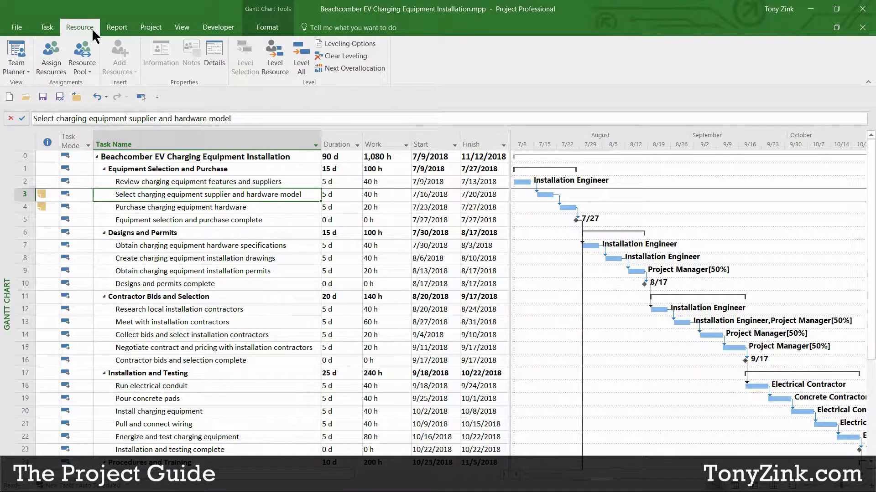
pyautogui.click(49, 73)
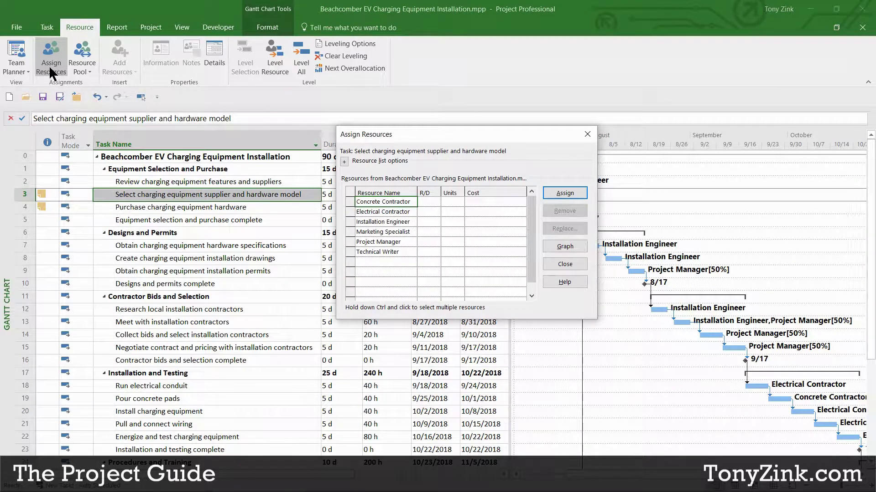
pyautogui.moveTo(438, 135); pyautogui.dragTo(407, 266)
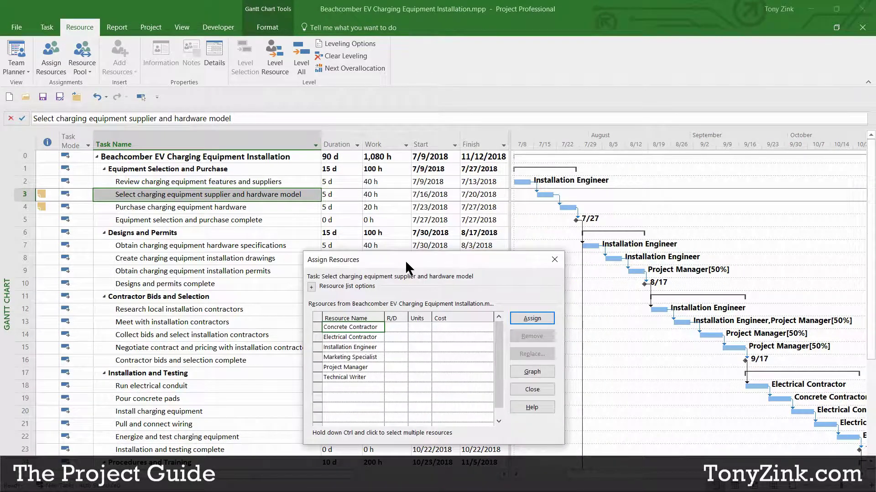
pyautogui.moveTo(378, 337); pyautogui.dragTo(369, 377)
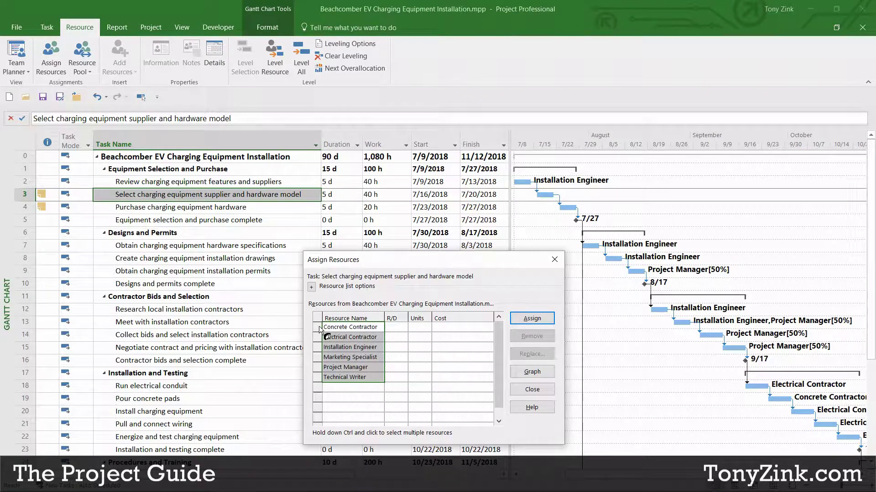
pyautogui.click(178, 194)
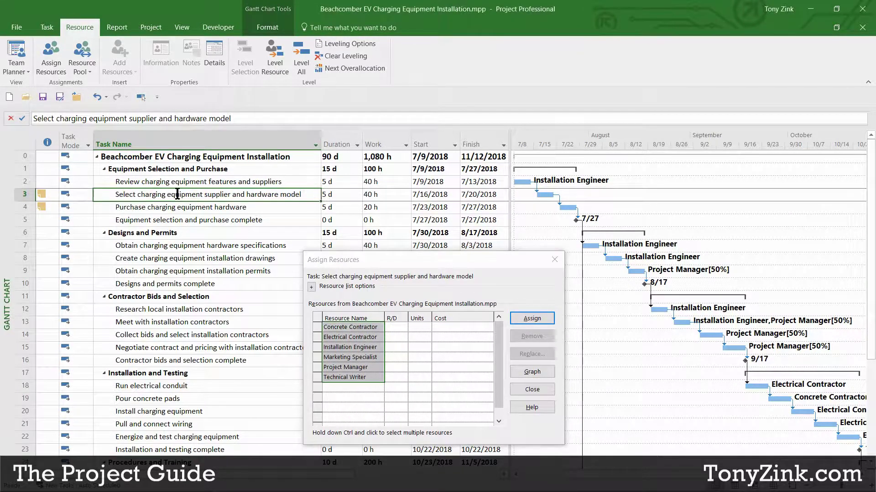
pyautogui.click(26, 194)
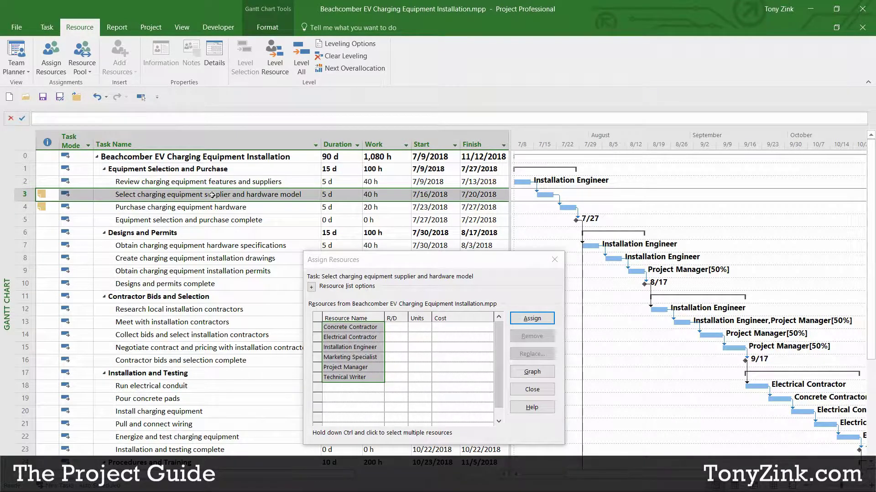
pyautogui.click(394, 338)
pyautogui.click(364, 348)
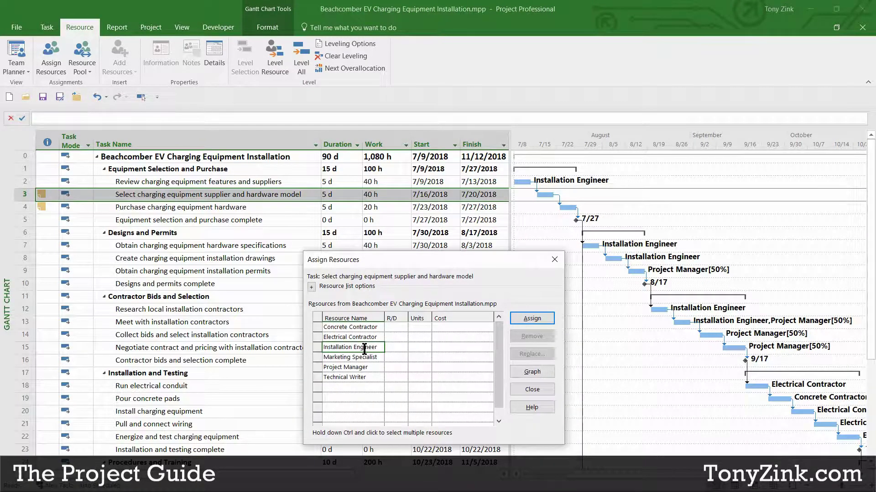
pyautogui.click(531, 318)
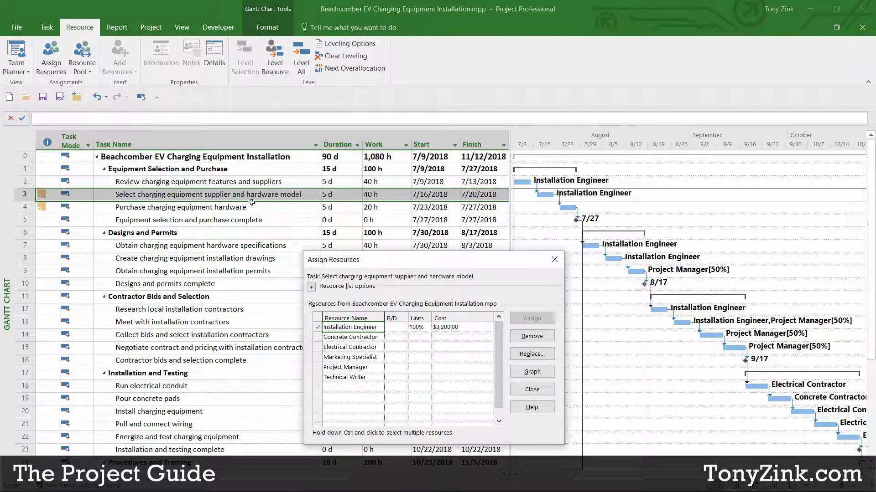
pyautogui.click(344, 196)
pyautogui.click(384, 196)
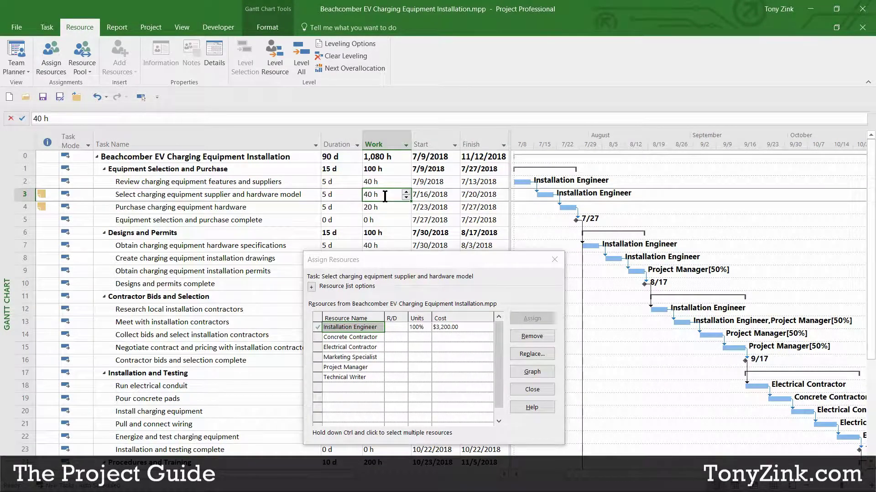
# Compare the duration and work of the "Select charging equipment supplier and hardware model" and "Purchase charging equipment hardware" tasks
pyautogui.click(299, 208)
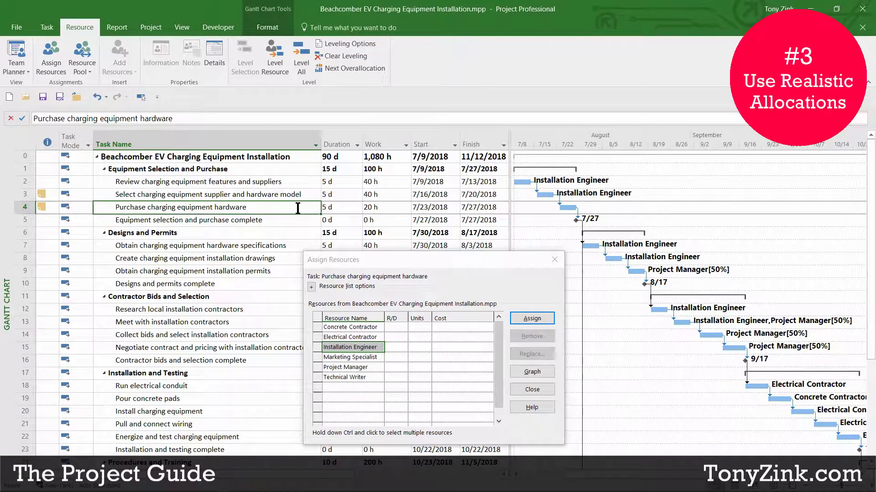
pyautogui.click(302, 196)
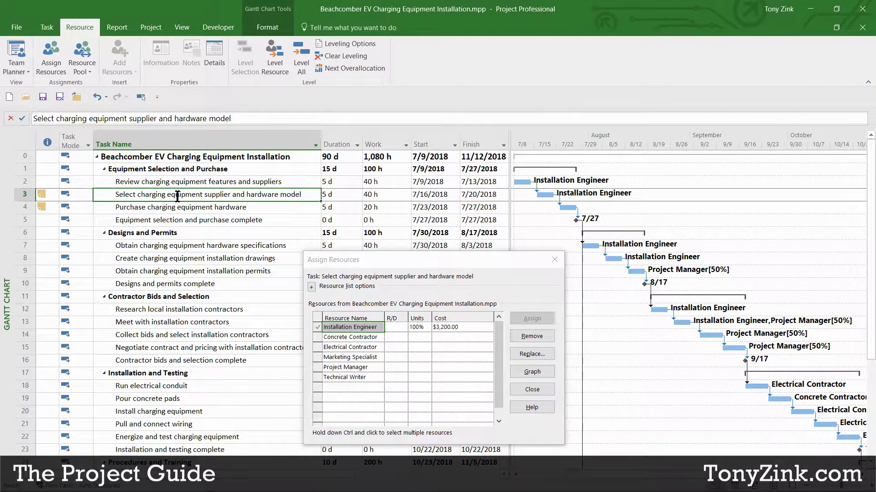
pyautogui.click(340, 196)
pyautogui.click(393, 195)
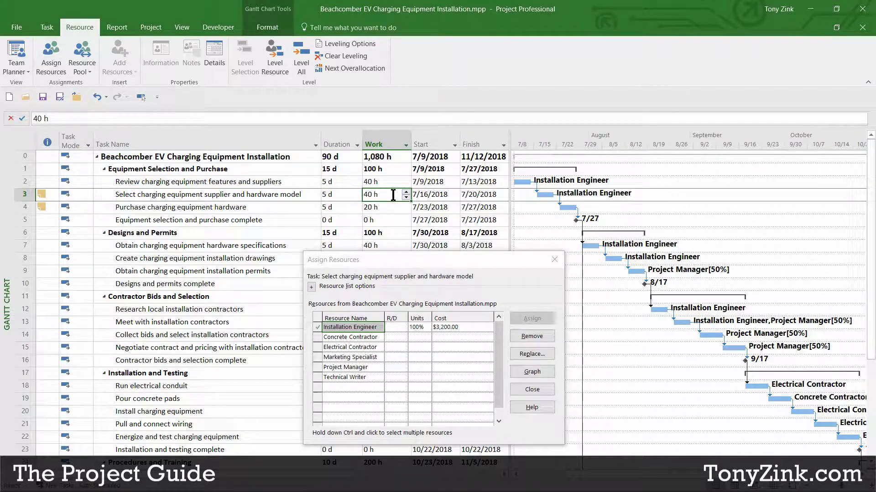
pyautogui.click(298, 209)
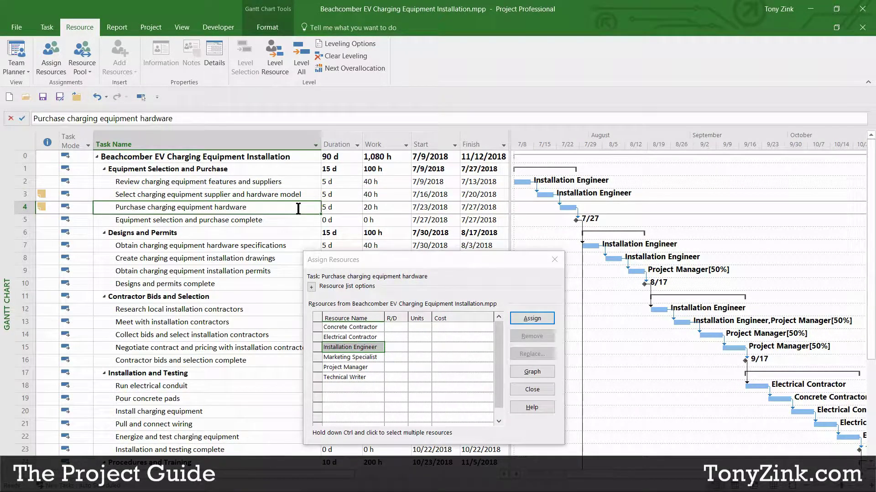
pyautogui.click(25, 207)
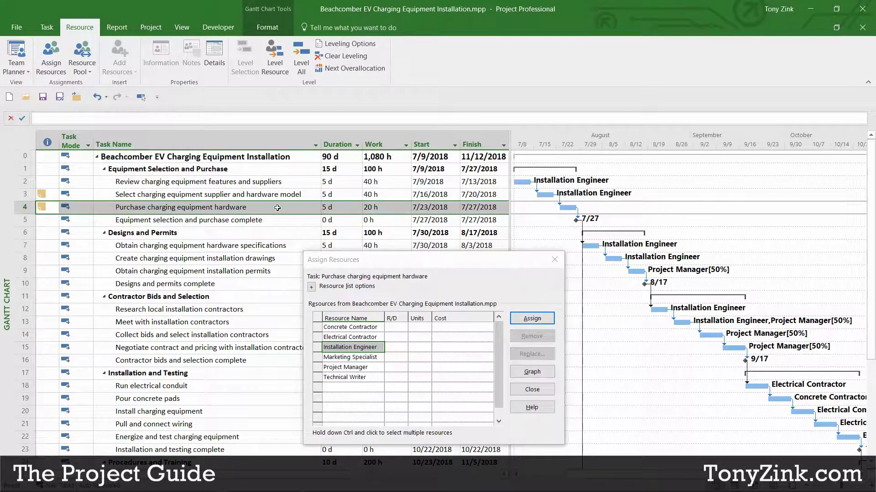
pyautogui.click(346, 206)
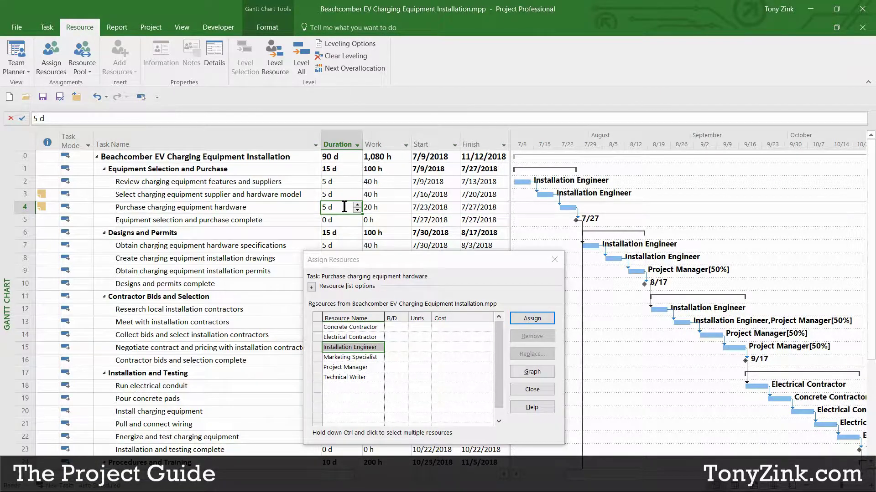
pyautogui.click(392, 209)
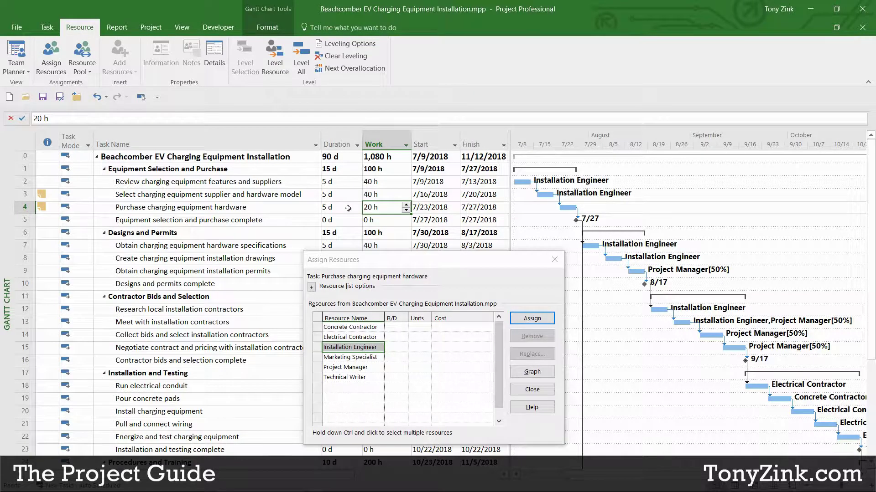
# Try assigning the Project Manager to "Purchase charging equipment hardware" without entering units, check the assignment units, and remove the assignment
pyautogui.click(290, 208)
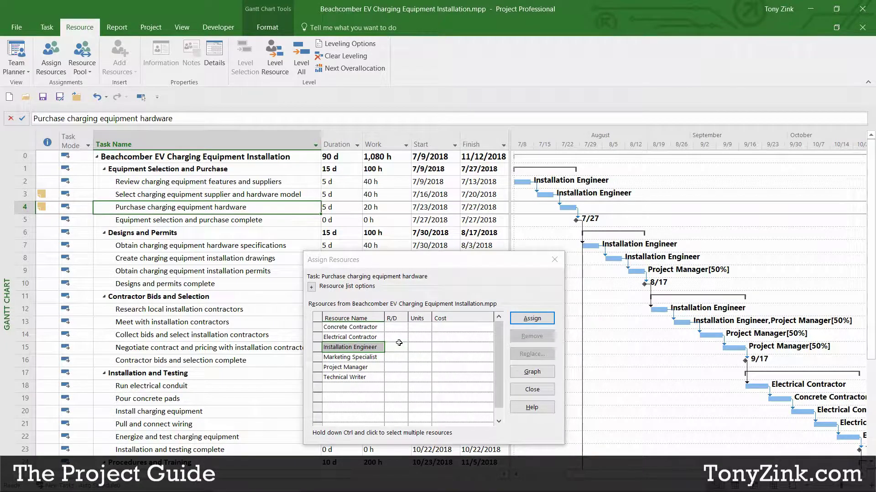
pyautogui.click(363, 367)
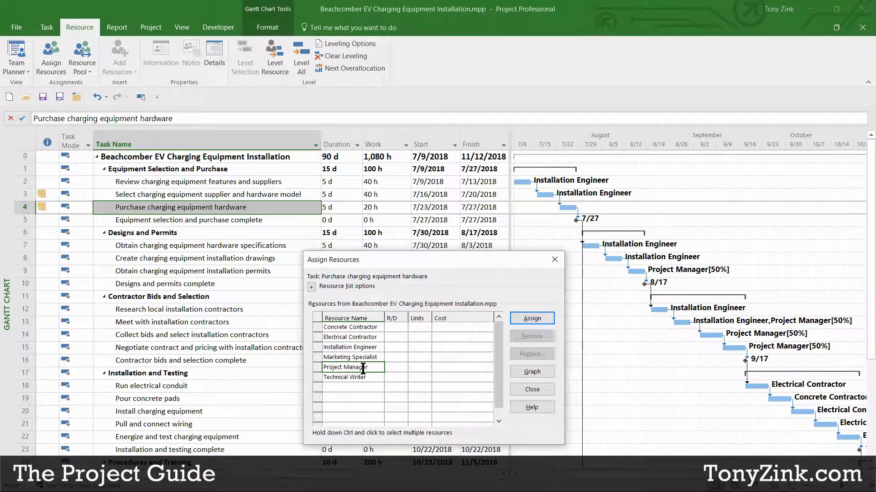
pyautogui.click(529, 320)
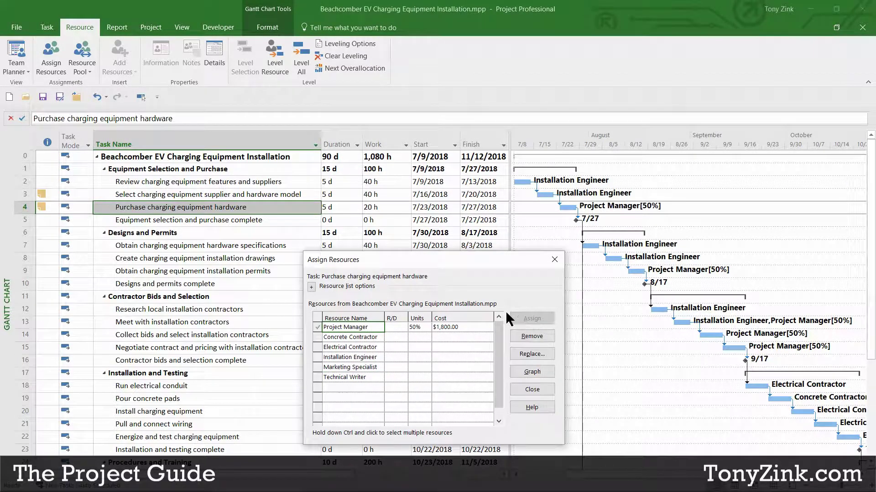
pyautogui.click(421, 328)
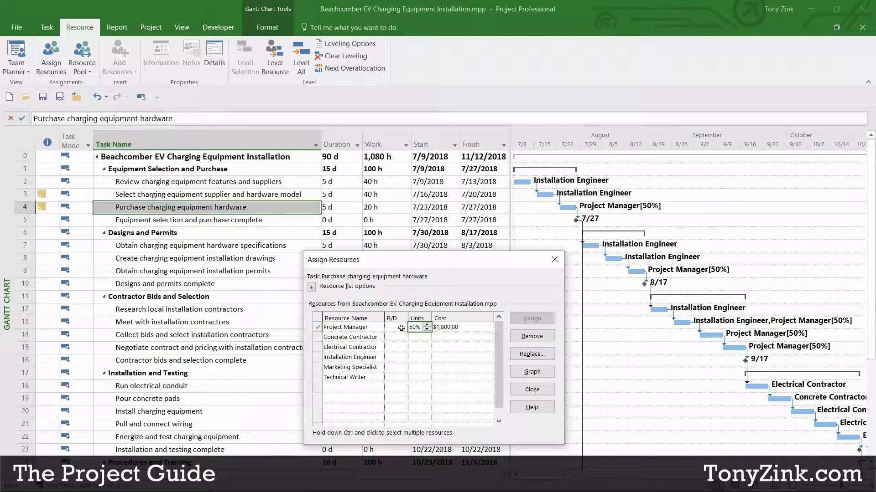
pyautogui.click(131, 207)
pyautogui.click(530, 336)
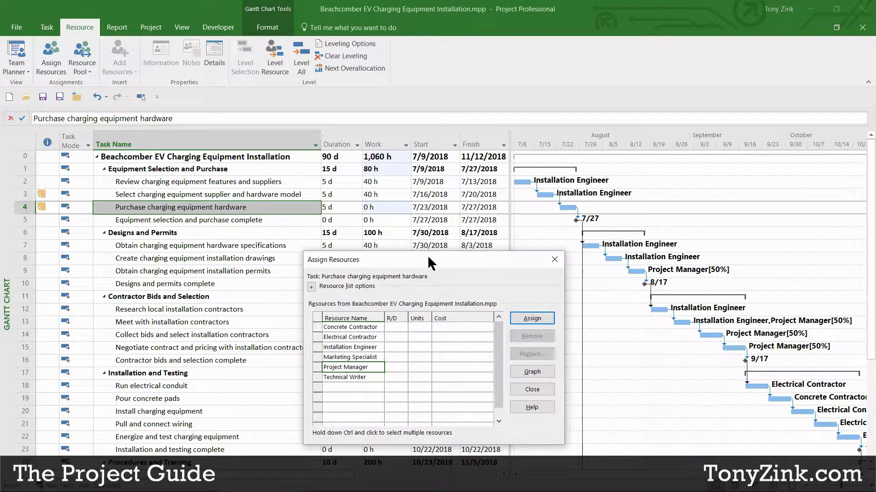
# Check the duration and work of "Purchase charging equipment hardware" and assign the Project Manager to it at 50% units
pyautogui.click(339, 209)
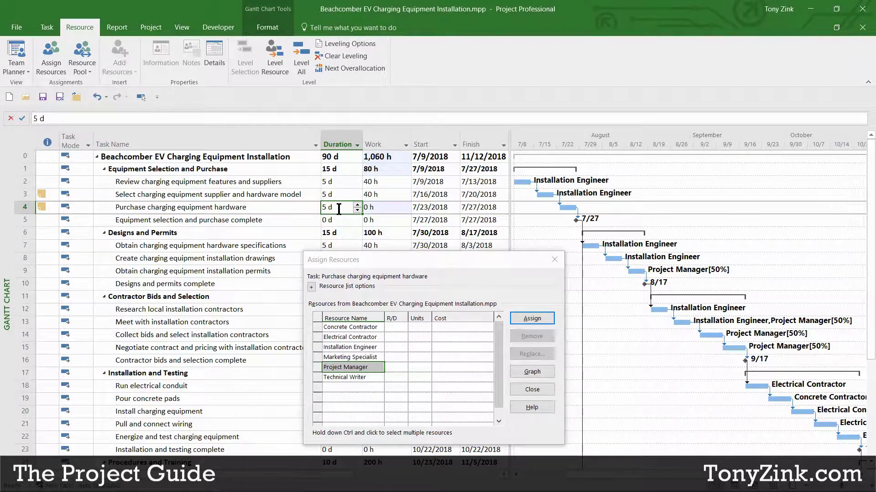
pyautogui.click(384, 209)
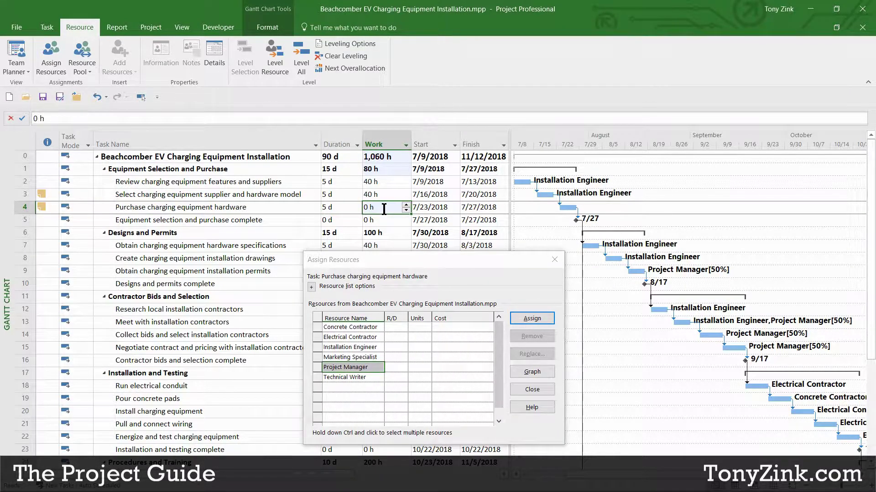
pyautogui.click(336, 208)
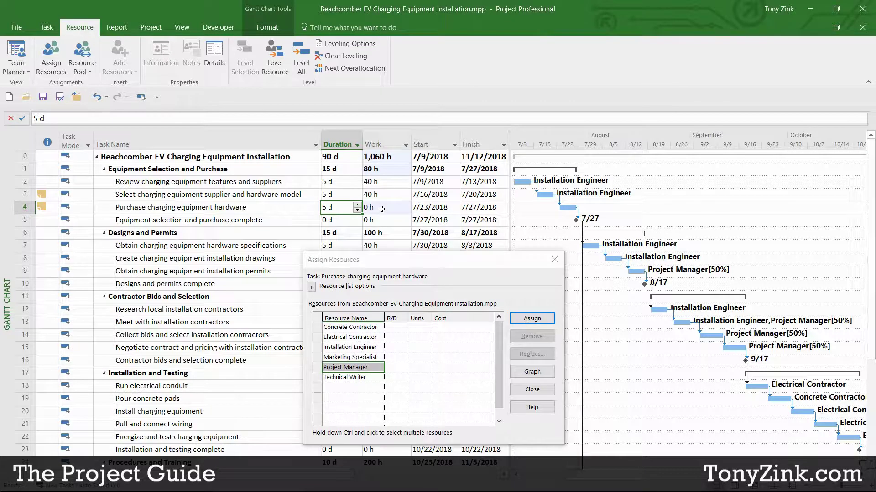
pyautogui.click(320, 371)
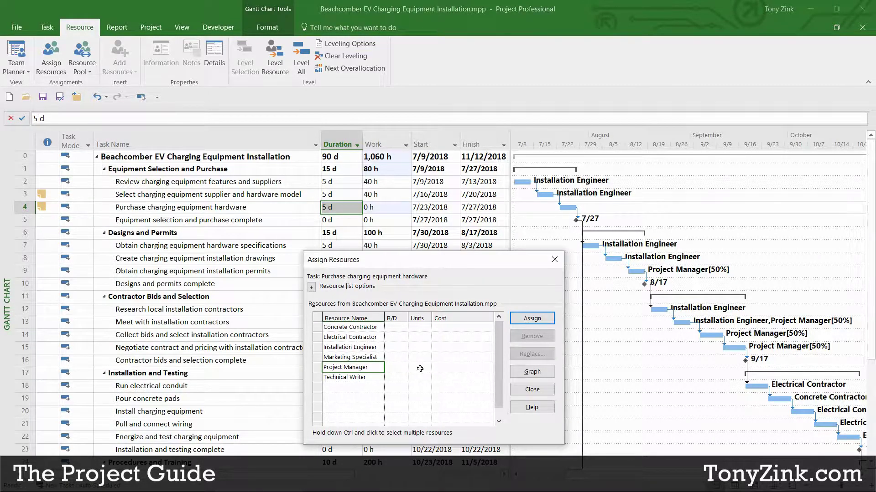
pyautogui.click(419, 368)
pyautogui.write('50')
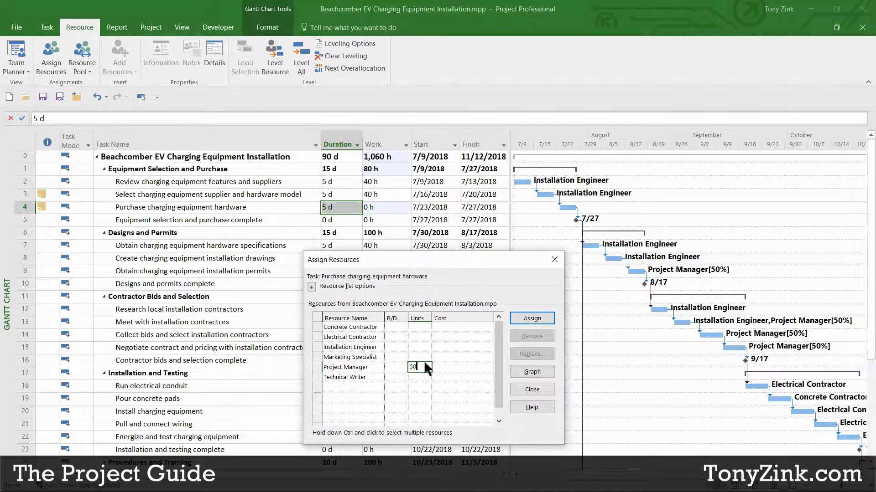
pyautogui.click(533, 319)
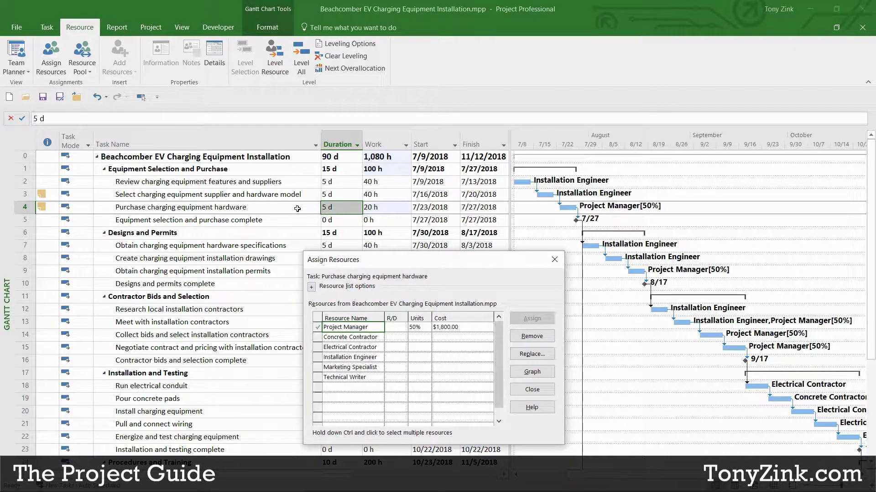
# Check the work and Project Manager units of "Purchase charging equipment hardware" and close Assign Resources
pyautogui.click(390, 207)
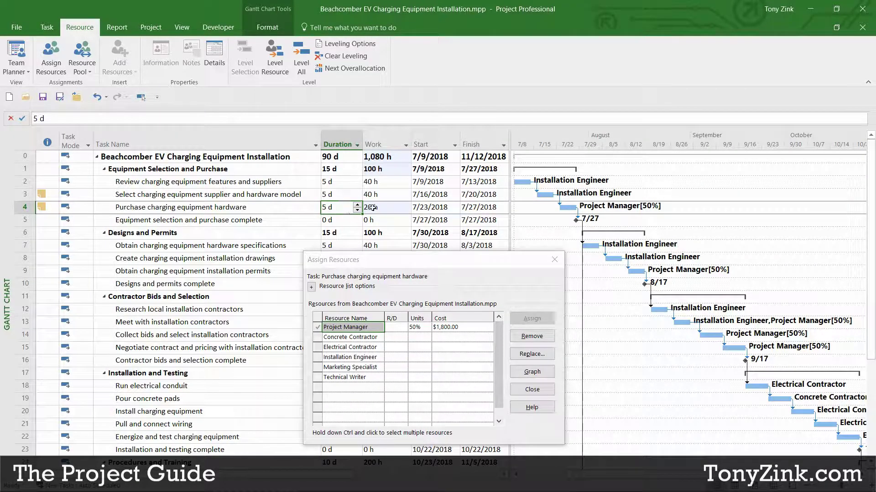
pyautogui.click(422, 326)
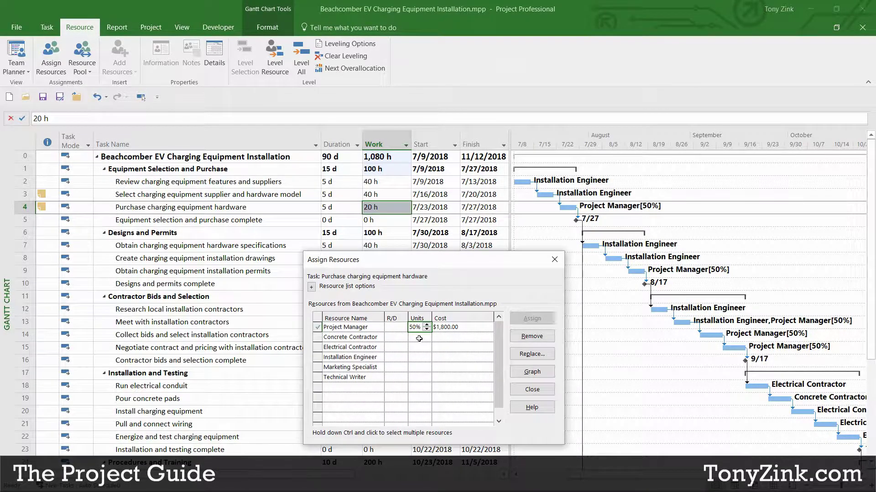
pyautogui.click(294, 208)
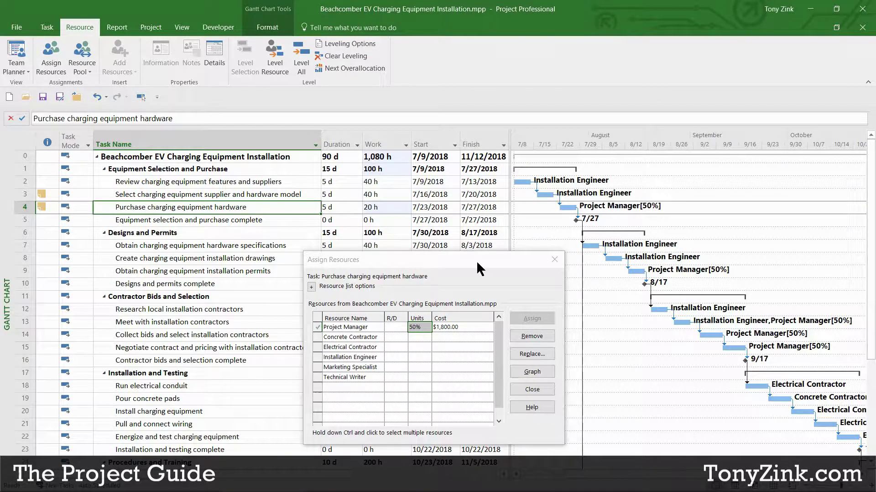
pyautogui.click(555, 260)
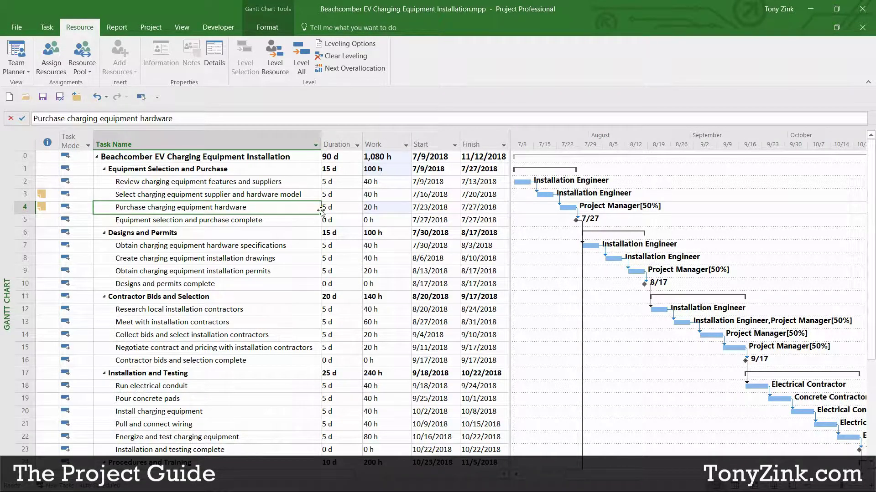
# Review the work and assigned resources of the remaining tasks in the Gantt Chart, down to Project Management
pyautogui.click(293, 223)
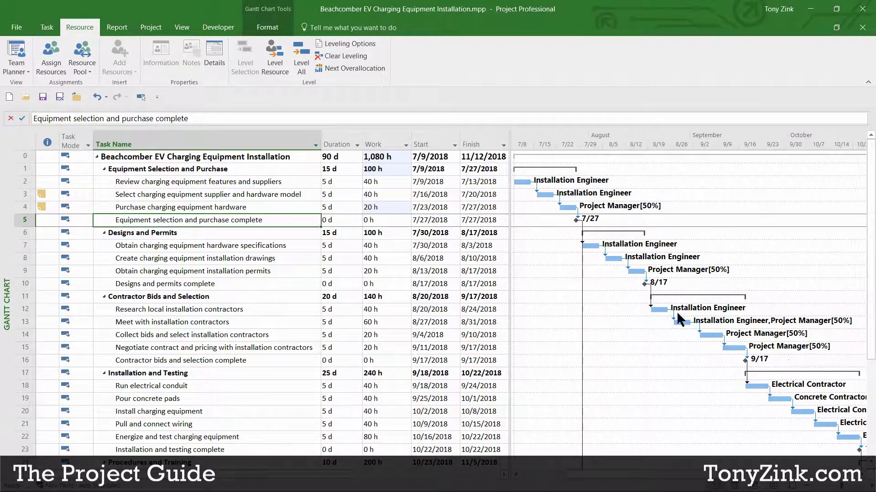
pyautogui.click(392, 310)
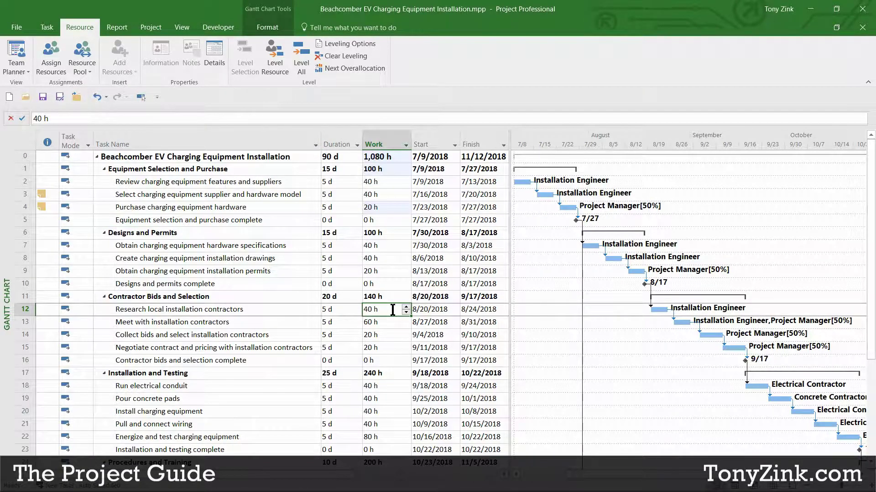
pyautogui.scroll(-1, 392, 310)
pyautogui.scroll(-5, 393, 310)
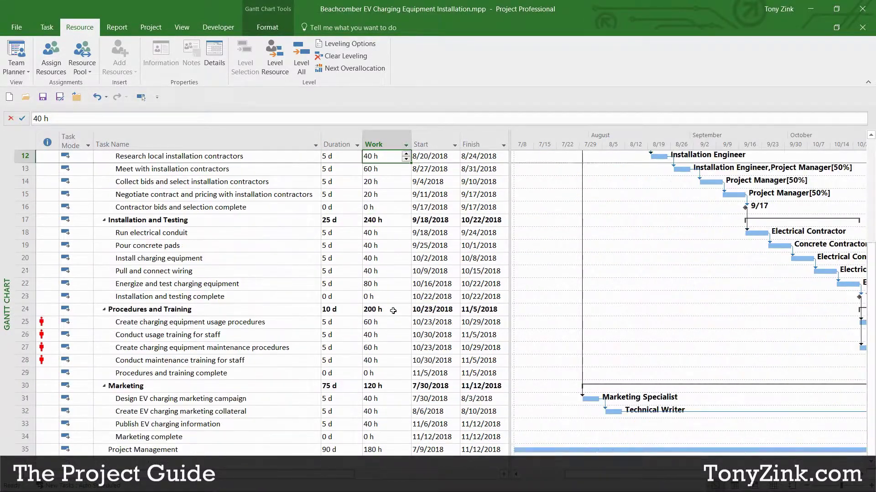
pyautogui.moveTo(571, 469); pyautogui.dragTo(601, 470)
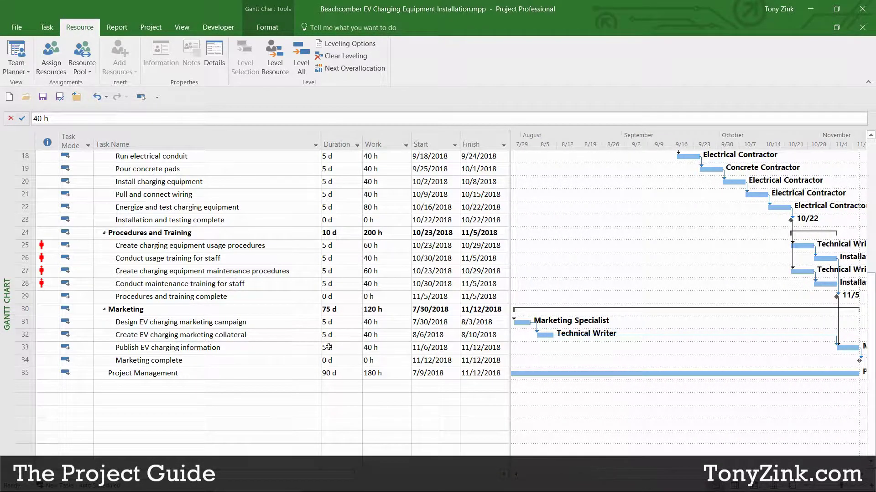
# Examine the resource assignments and timing of the charging equipment usage and maintenance procedure tasks and the marketing collateral and campaign tasks
pyautogui.click(297, 335)
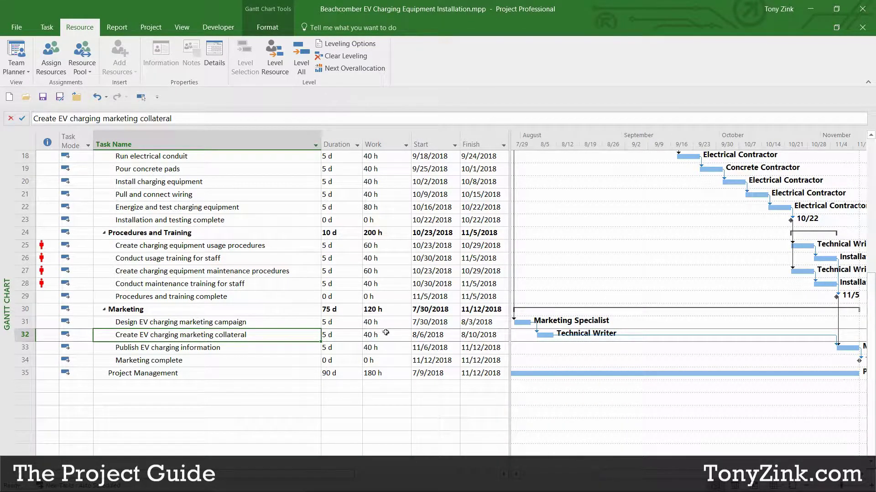
pyautogui.click(299, 249)
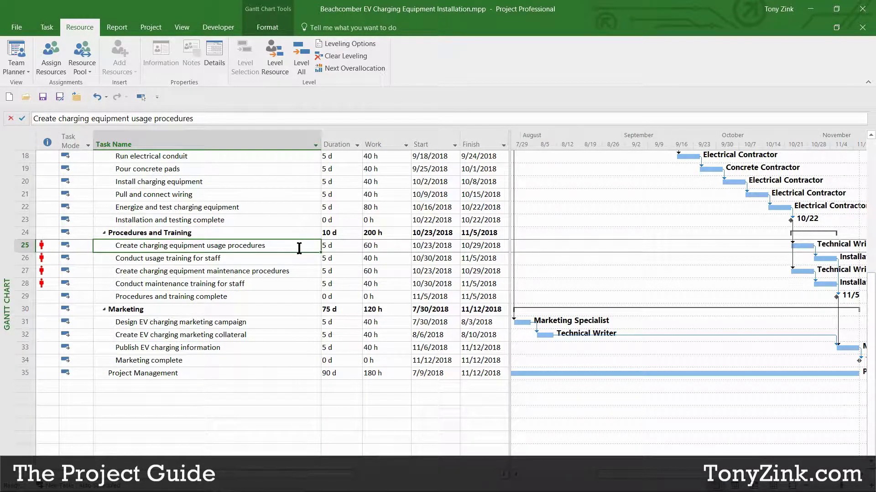
pyautogui.click(283, 272)
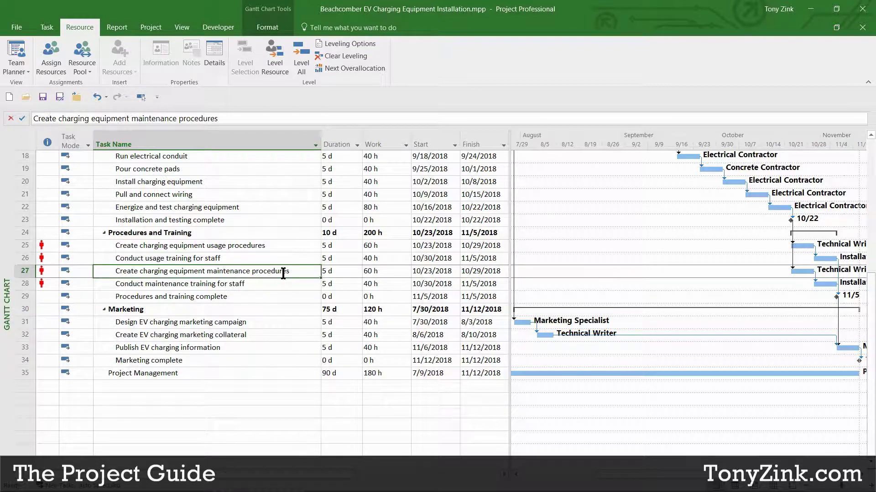
pyautogui.moveTo(701, 474); pyautogui.dragTo(743, 474)
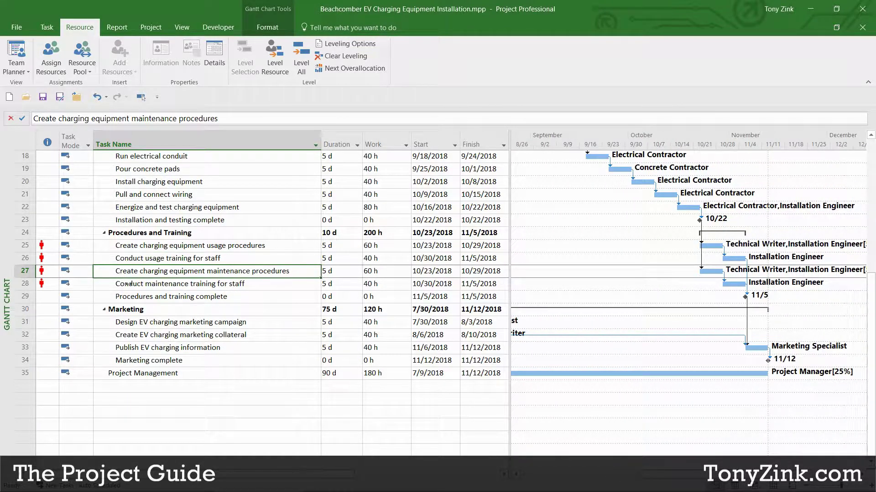
pyautogui.click(27, 271)
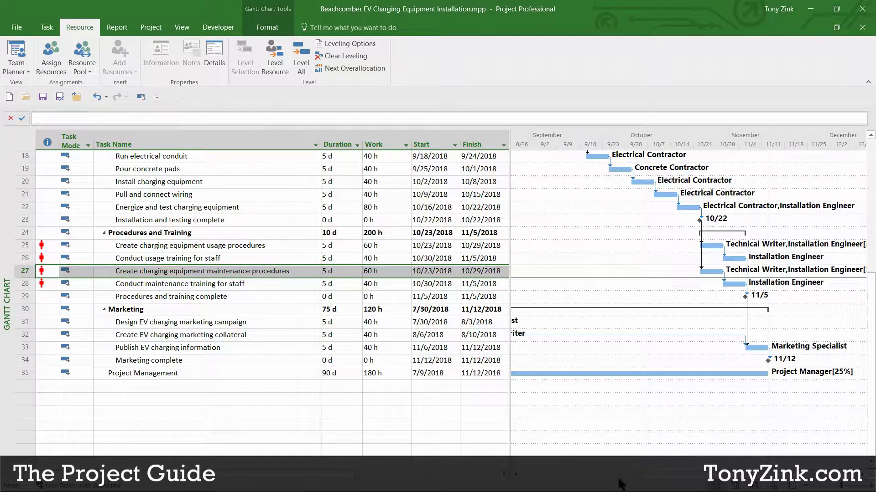
pyautogui.moveTo(649, 474); pyautogui.dragTo(617, 472)
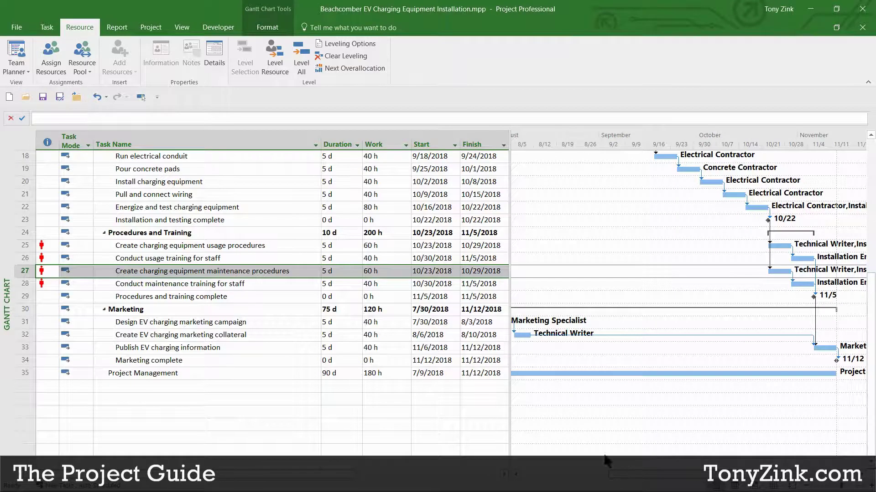
pyautogui.click(263, 336)
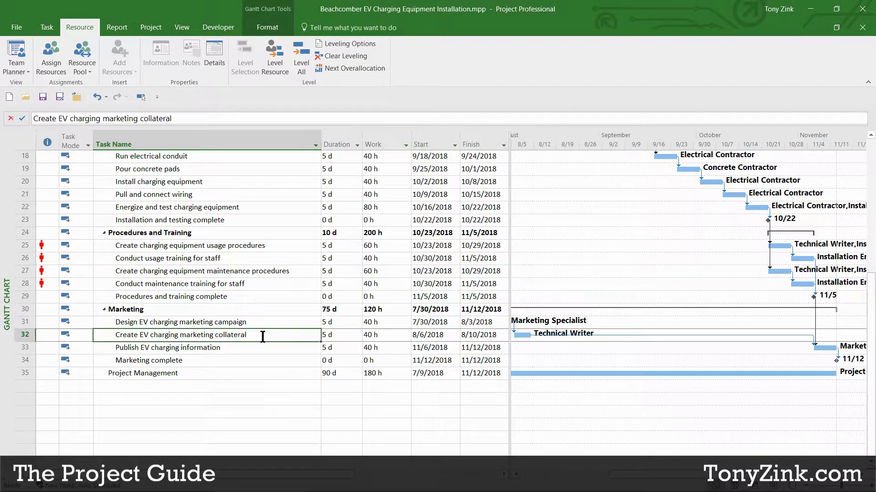
pyautogui.click(25, 335)
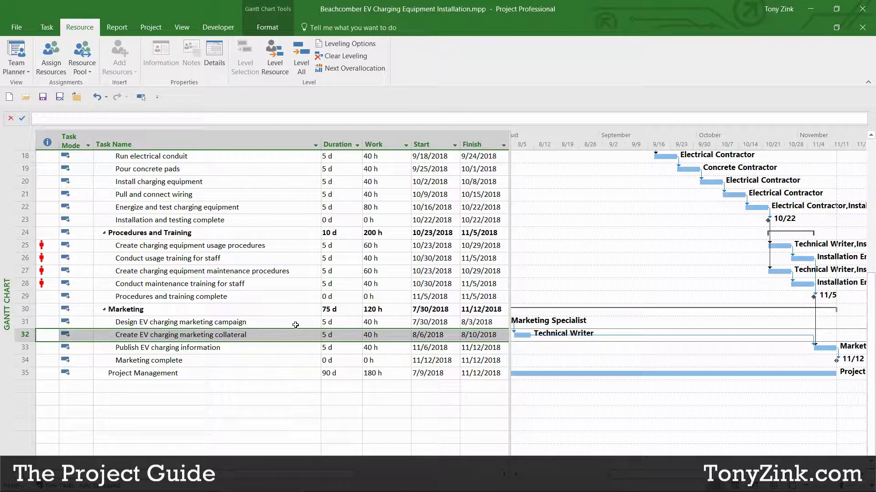
pyautogui.click(204, 322)
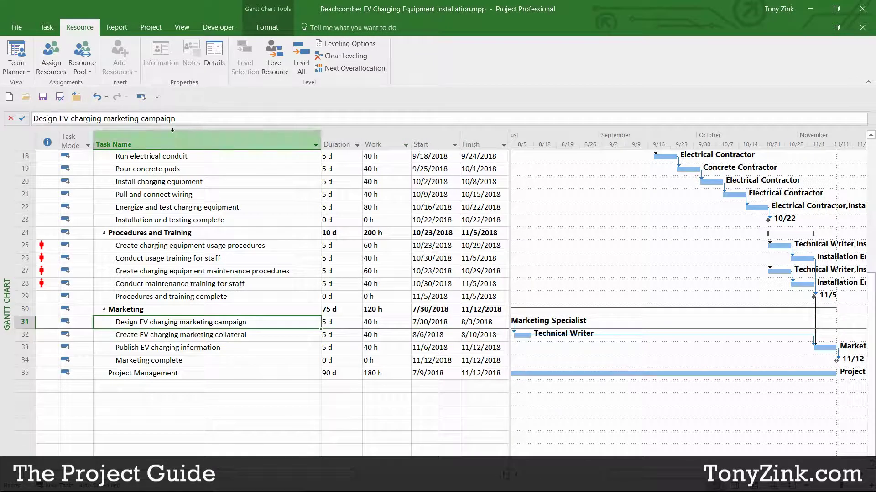
# Switch to the Resource Sheet and add the new technical writer as a resource under their full name
pyautogui.click(180, 27)
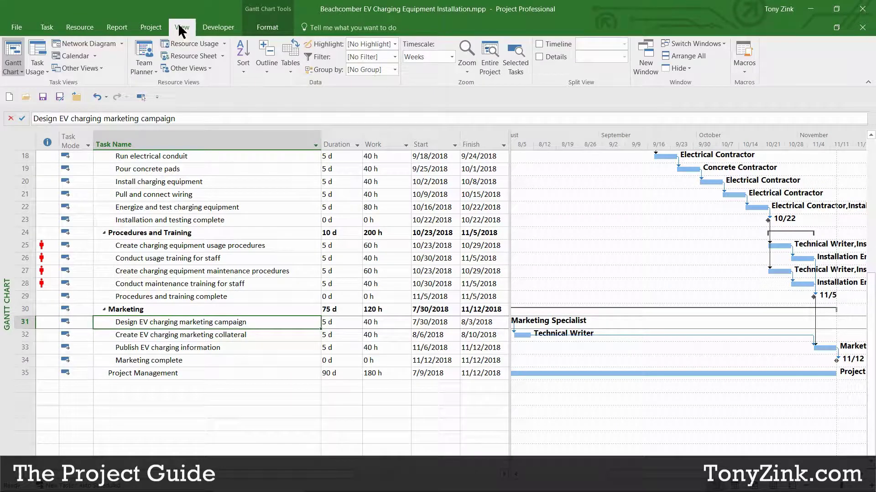
pyautogui.click(190, 54)
pyautogui.click(112, 214)
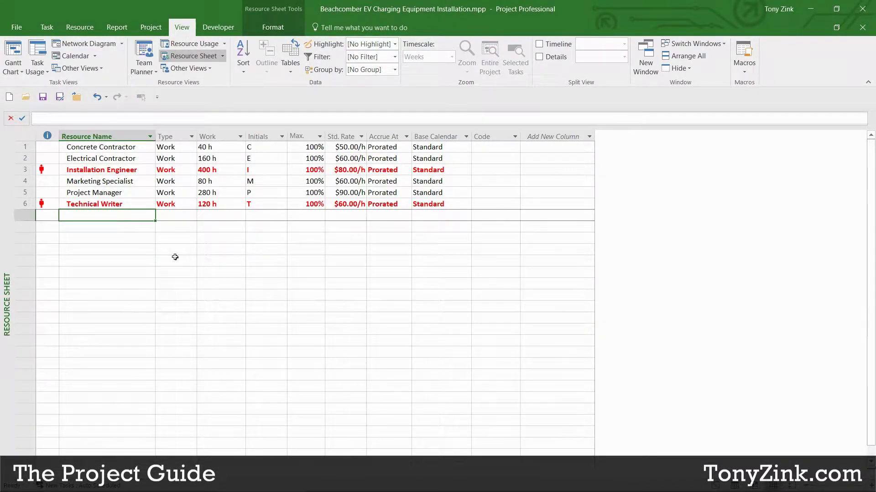
pyautogui.write('John Mc')
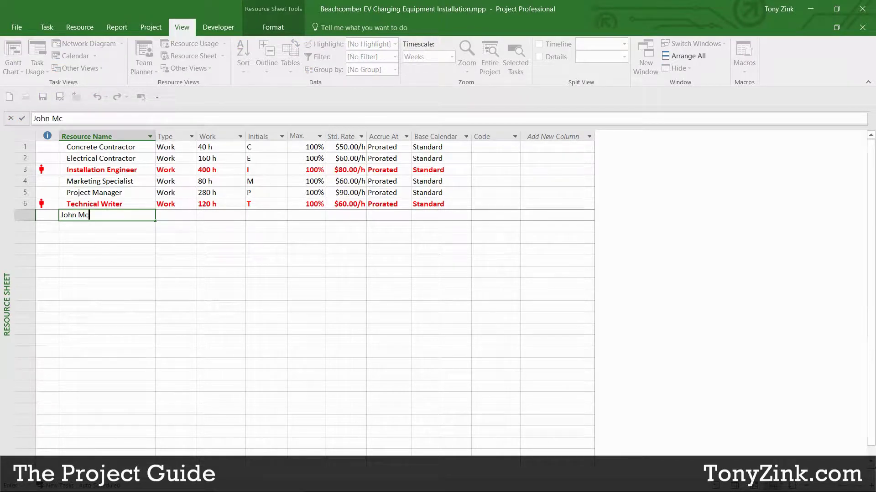
pyautogui.write('Cartney')
pyautogui.press('Return')
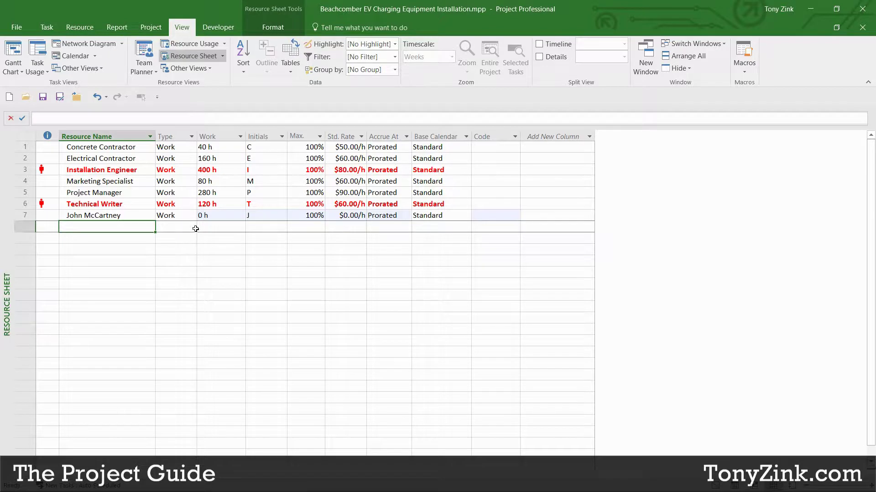
# Set the newly added person's standard rate to $60.00/h, matching the generic Technical Writer's rate
pyautogui.click(207, 218)
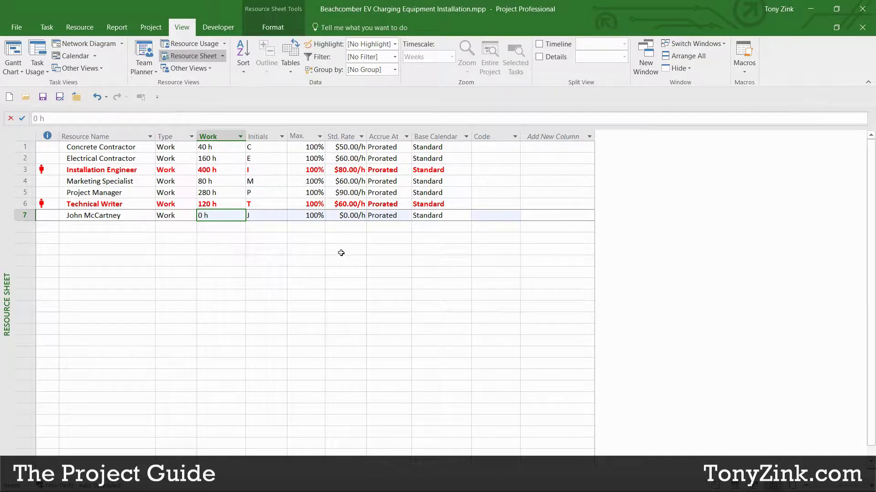
pyautogui.click(335, 216)
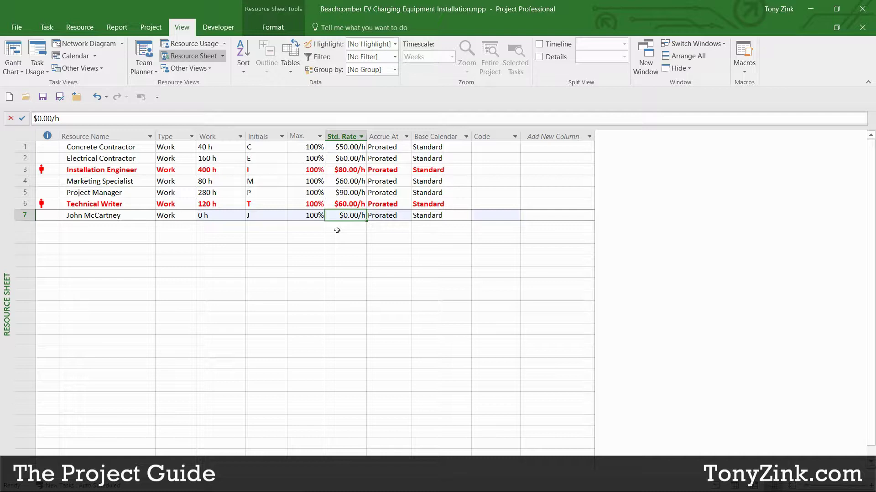
pyautogui.click(133, 203)
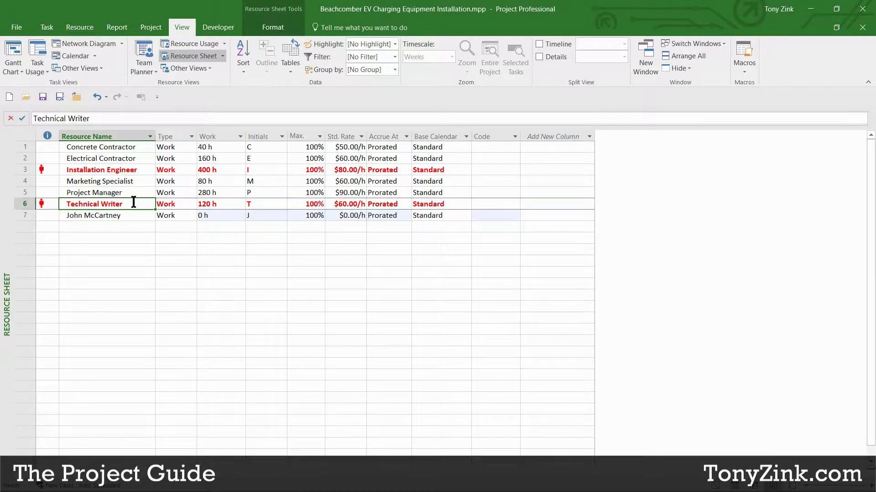
pyautogui.click(341, 204)
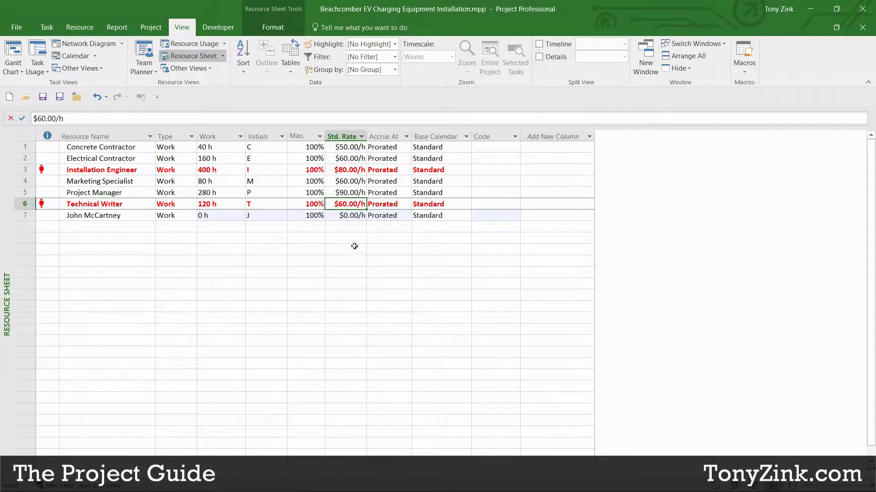
pyautogui.click(346, 216)
pyautogui.write('60')
pyautogui.press('Return')
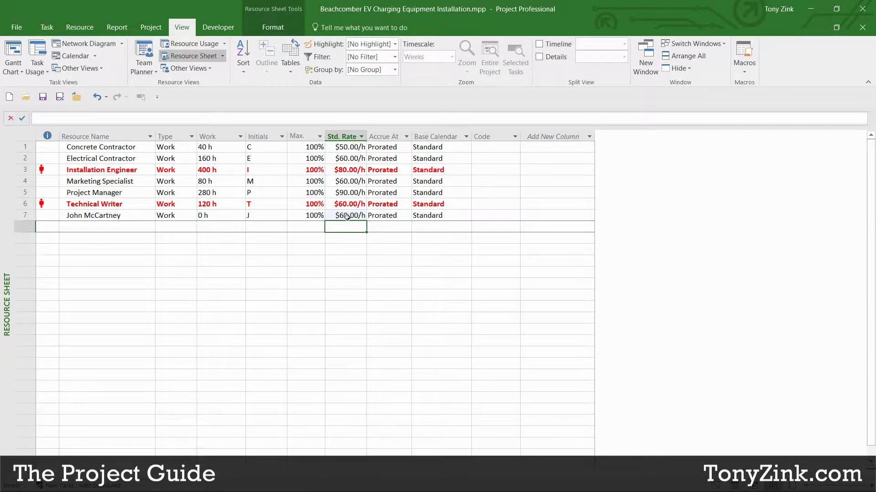
pyautogui.click(346, 217)
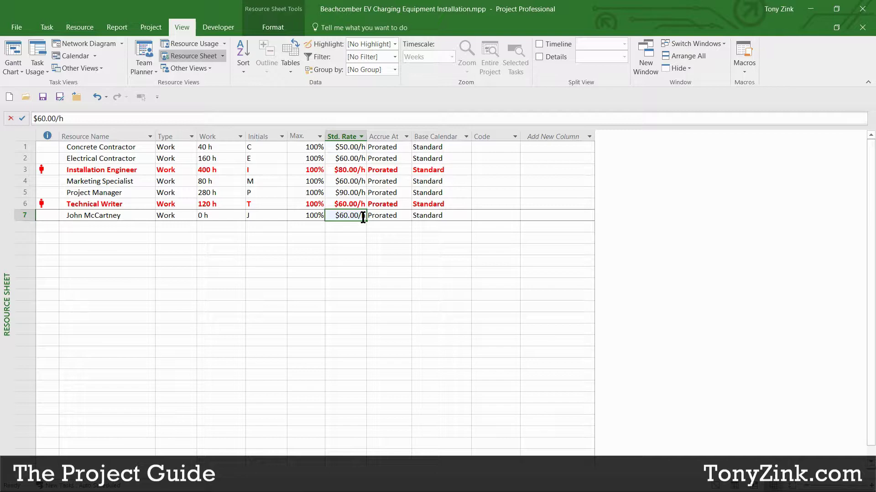
# Return to the Gantt Chart and widen the task table to show the Resource Names column
pyautogui.click(13, 51)
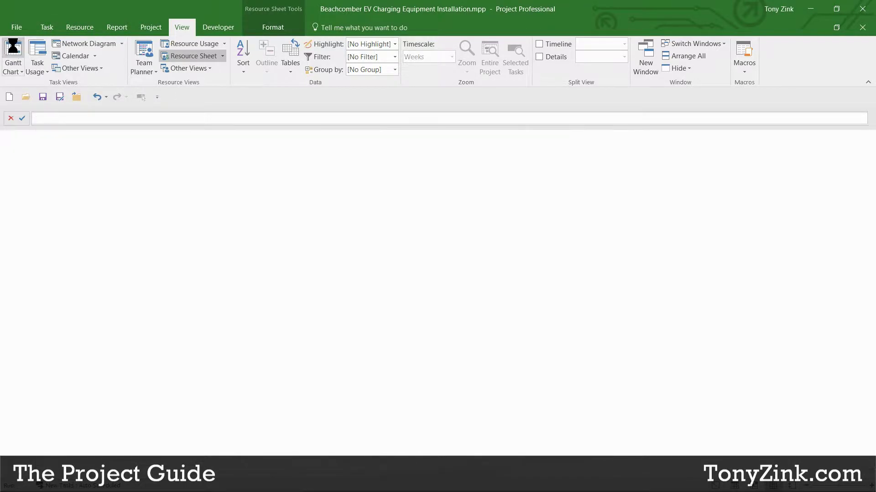
pyautogui.scroll(-3, 341, 323)
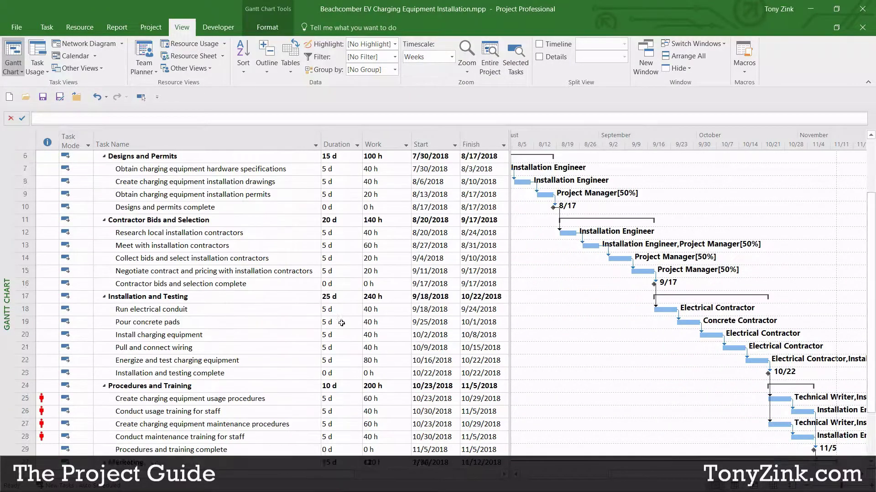
pyautogui.scroll(-1, 341, 323)
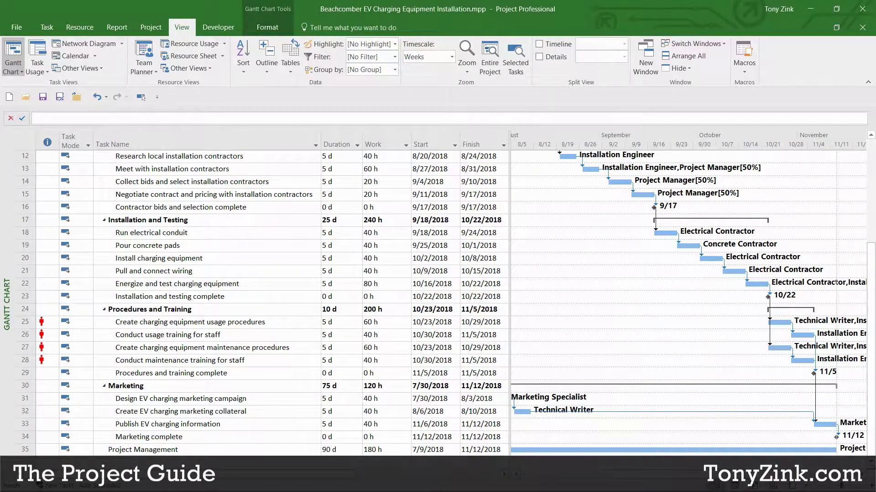
pyautogui.moveTo(509, 365); pyautogui.dragTo(598, 366)
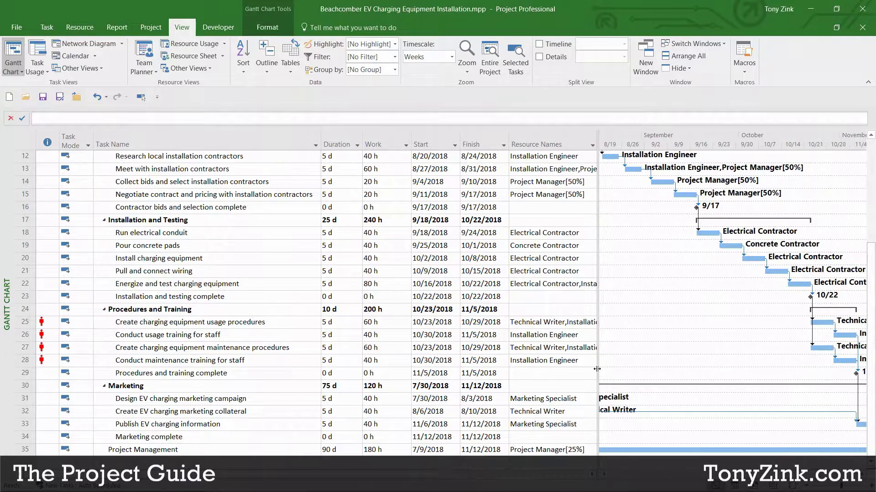
# Check the Technical Writer assignments on the charging equipment usage procedures, maintenance procedures and EV charging marketing collateral tasks
pyautogui.click(268, 321)
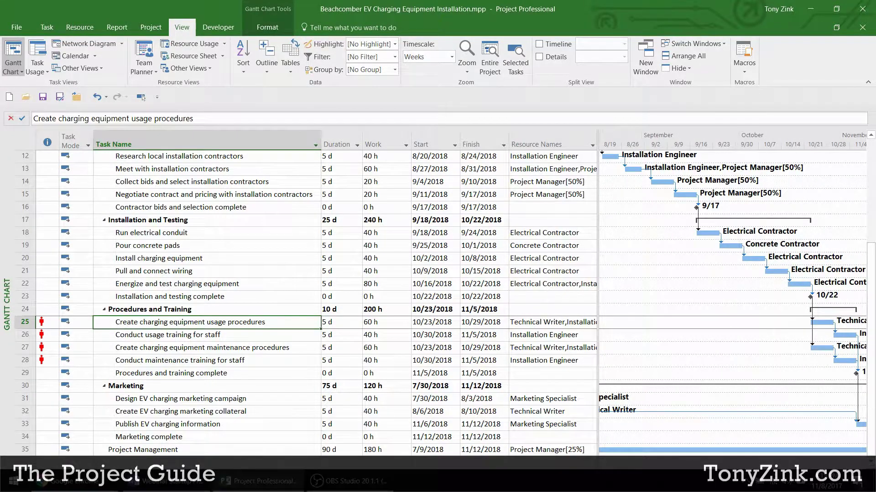
pyautogui.hotkey('ctrl', 'shift', 'F5')
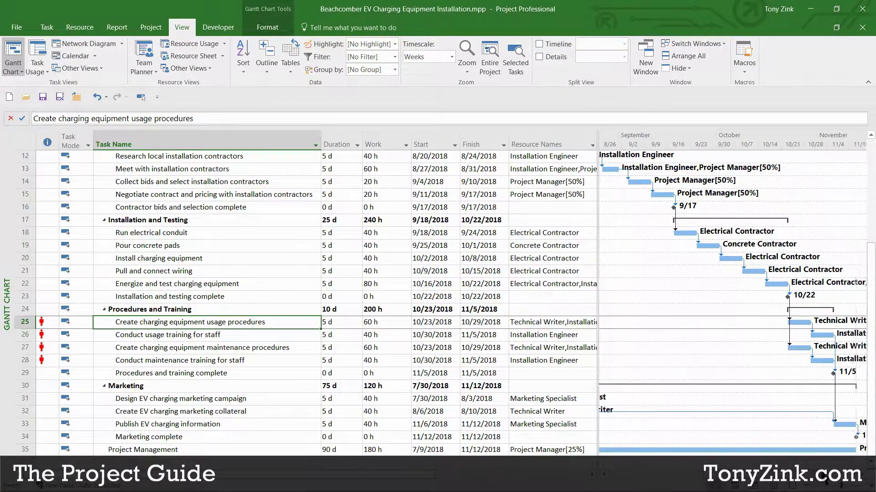
pyautogui.click(865, 475)
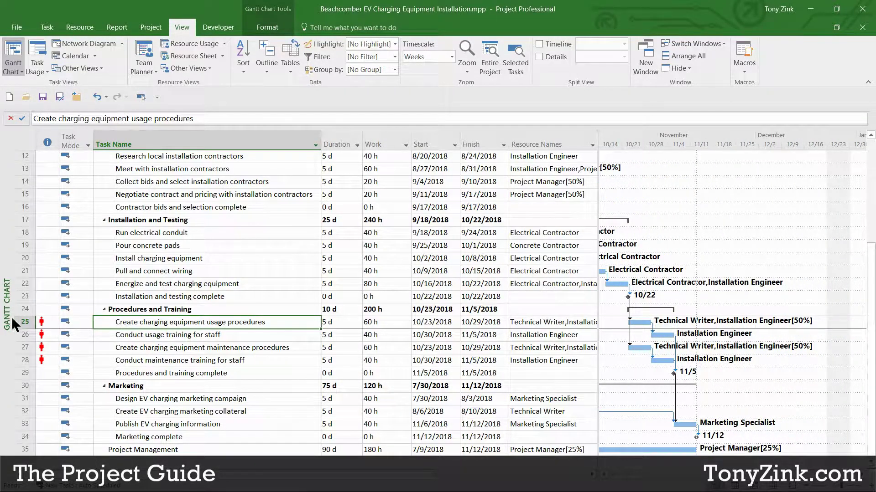
pyautogui.click(25, 322)
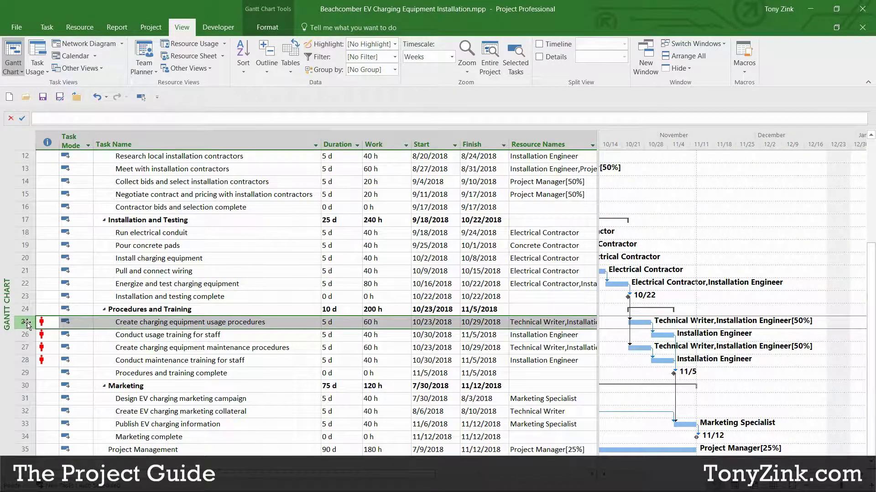
pyautogui.click(25, 348)
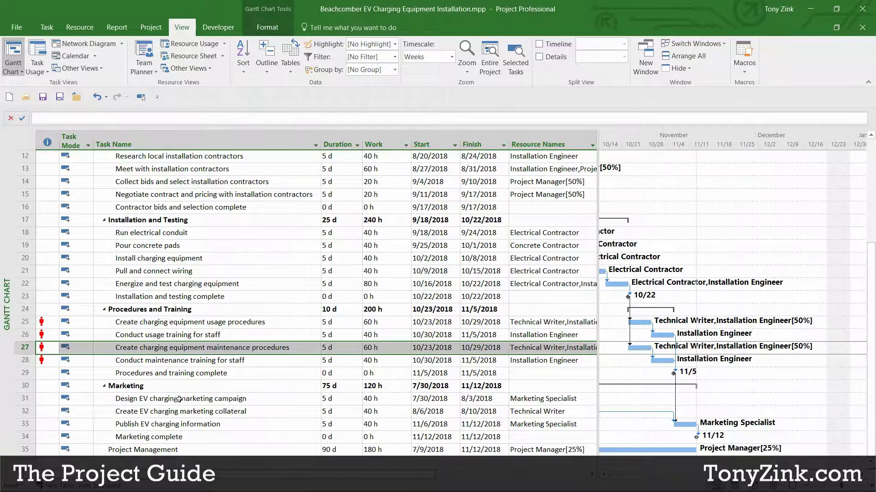
pyautogui.click(146, 412)
pyautogui.click(24, 412)
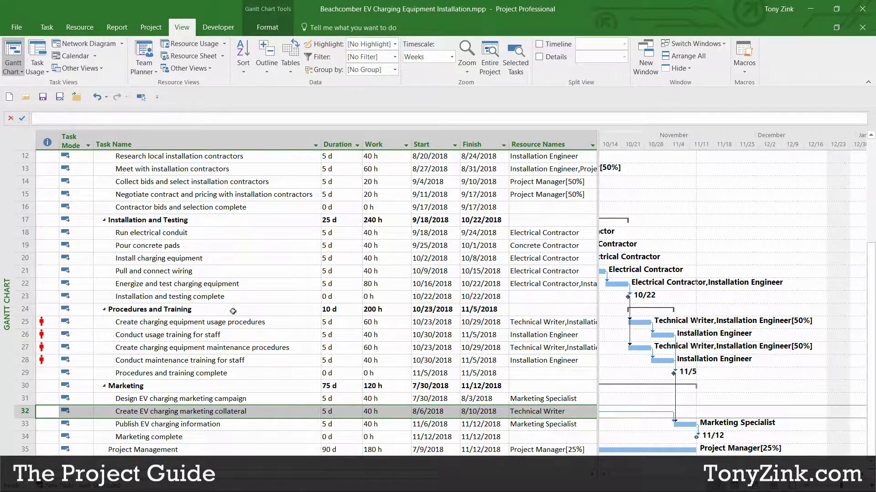
# Replace the Technical Writer on "Create charging equipment usage procedures" with the newly added named resource
pyautogui.click(27, 323)
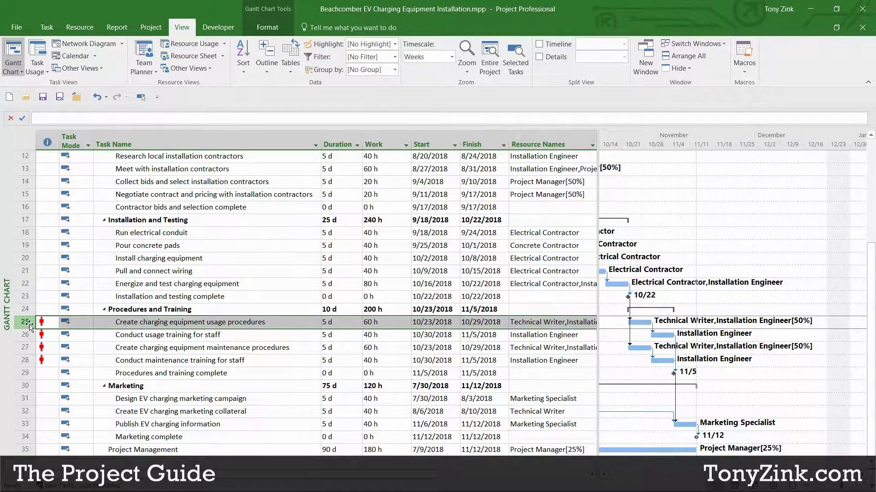
pyautogui.click(77, 28)
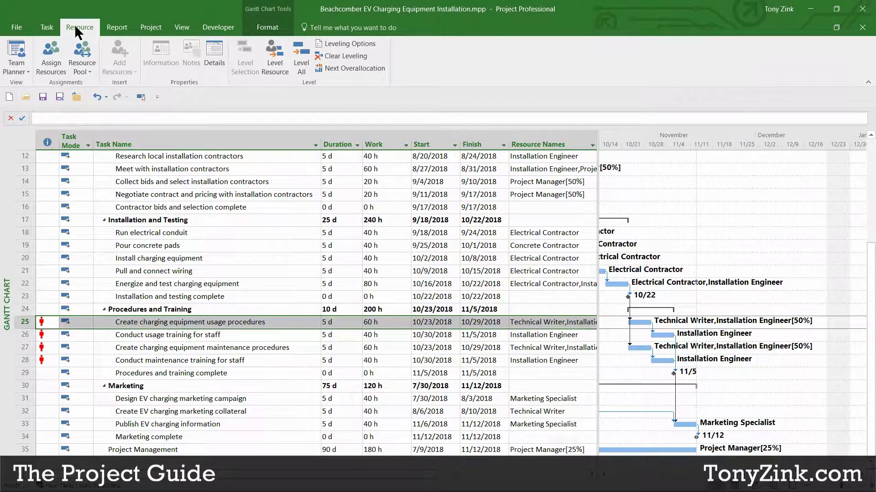
pyautogui.click(51, 54)
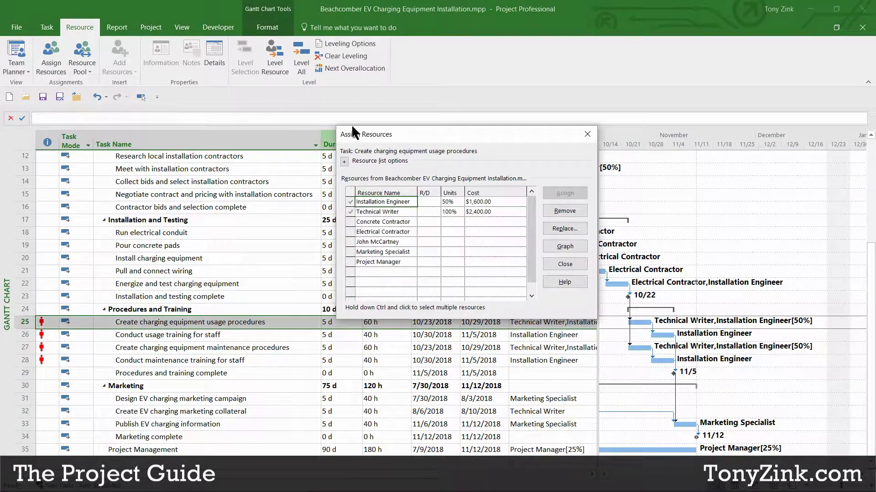
pyautogui.moveTo(405, 135); pyautogui.dragTo(381, 97)
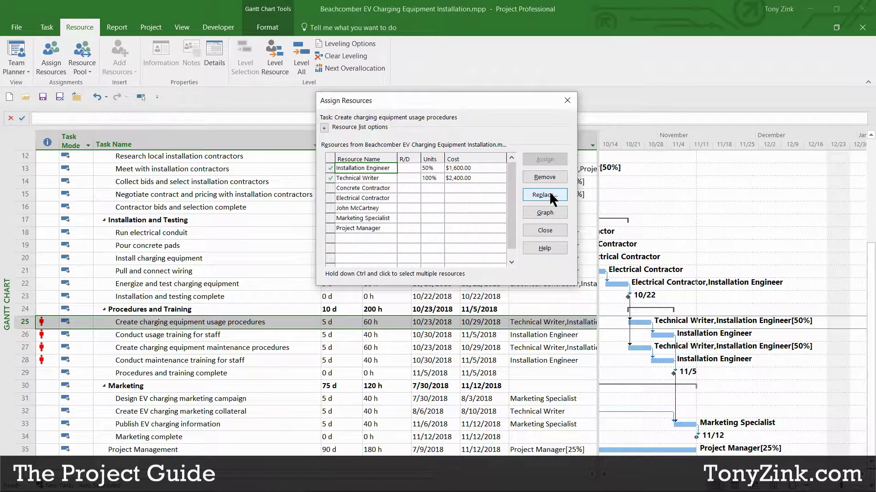
pyautogui.click(383, 180)
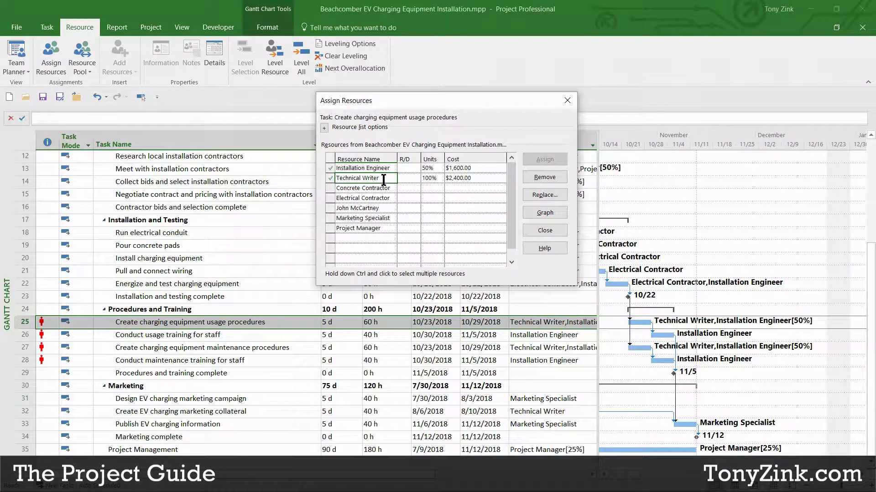
pyautogui.moveTo(529, 103); pyautogui.dragTo(673, 97)
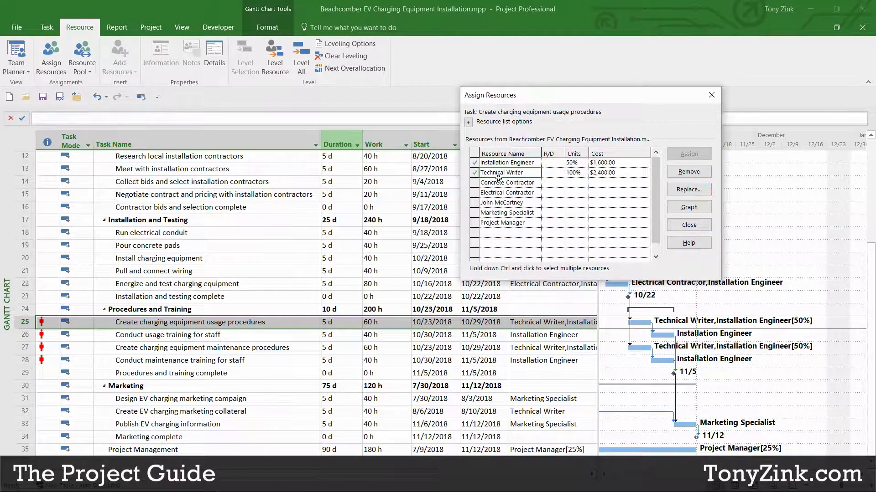
pyautogui.click(686, 190)
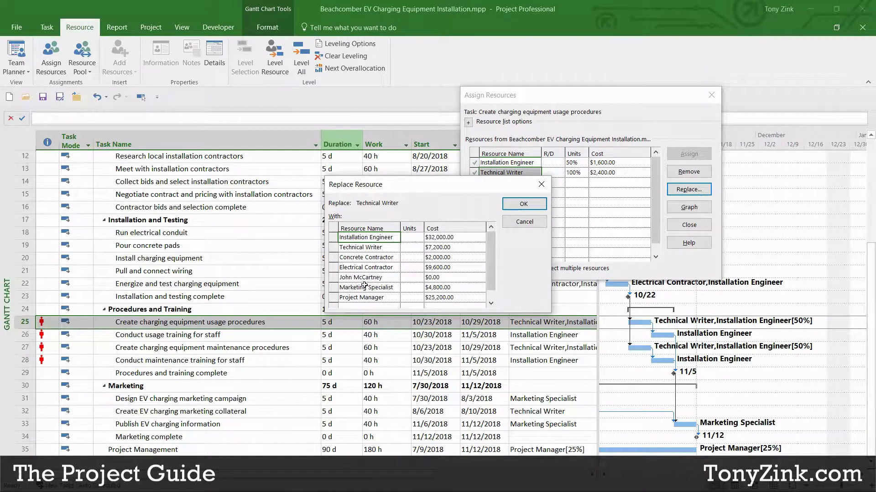
pyautogui.click(381, 277)
pyautogui.moveTo(386, 184); pyautogui.dragTo(356, 157)
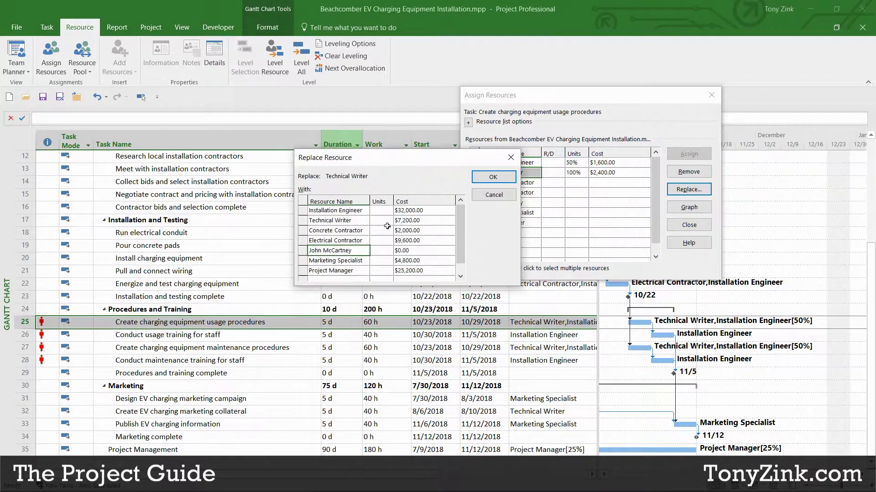
pyautogui.click(494, 178)
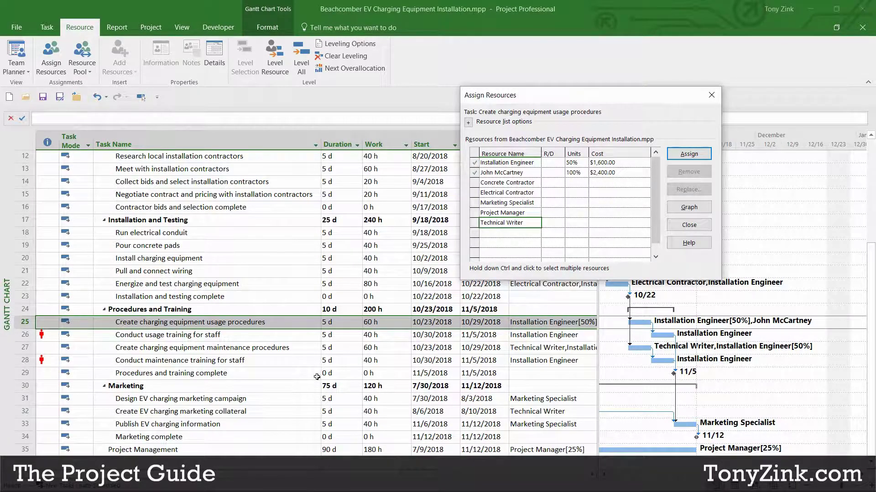
# Replace the Technical Writer on "Create charging equipment maintenance procedures" with the newly added named resource
pyautogui.click(25, 348)
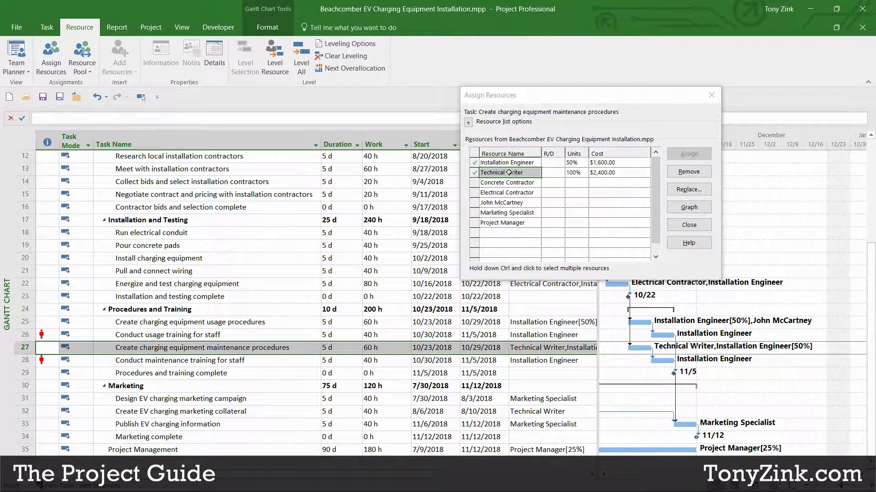
pyautogui.click(493, 173)
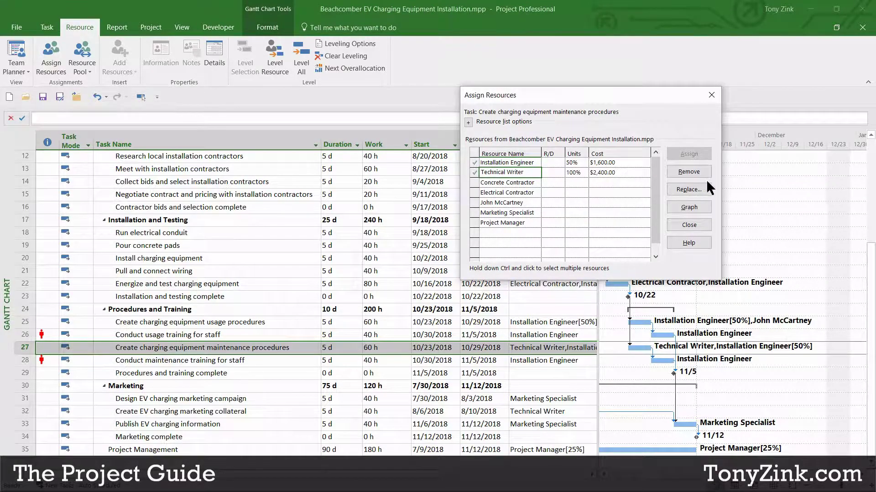
pyautogui.click(688, 190)
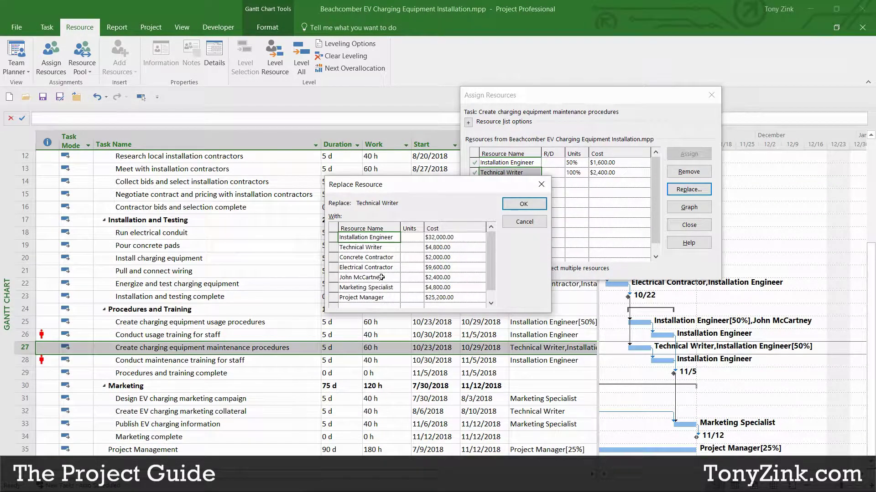
pyautogui.click(374, 277)
pyautogui.click(523, 203)
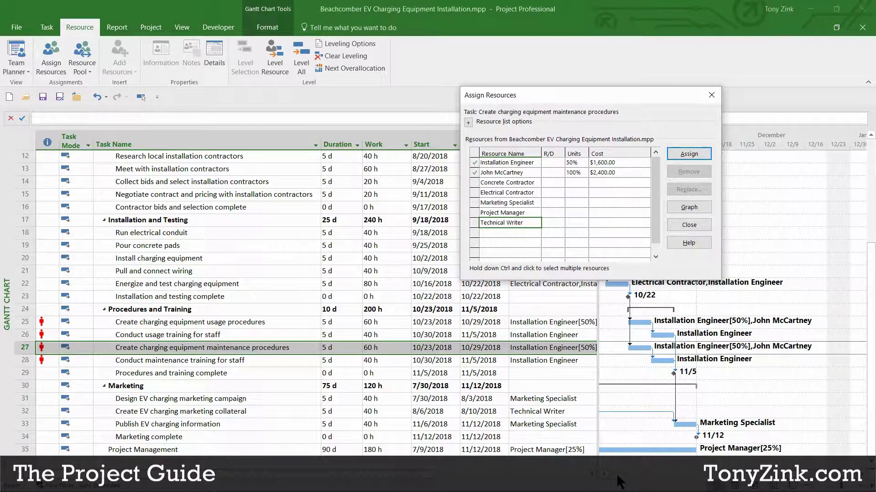
# Replace the Technical Writer on "Create EV charging marketing collateral" with the newly added named resource and finish assigning resources
pyautogui.click(27, 413)
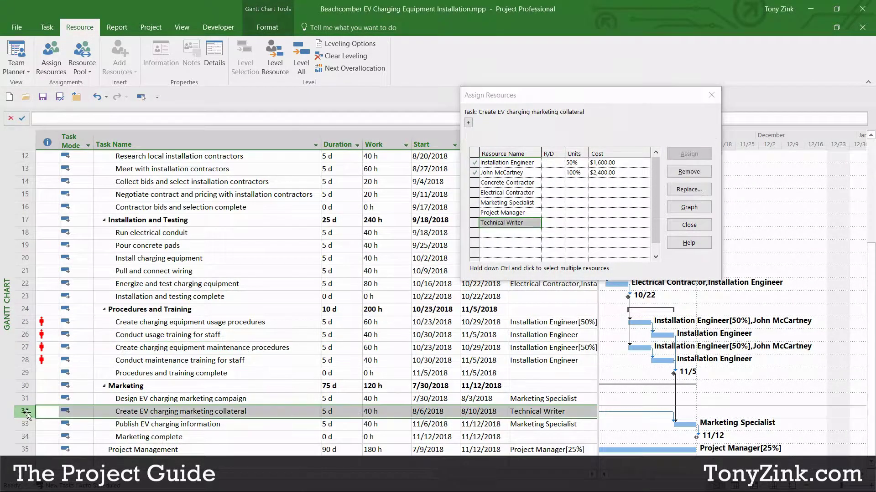
pyautogui.click(529, 162)
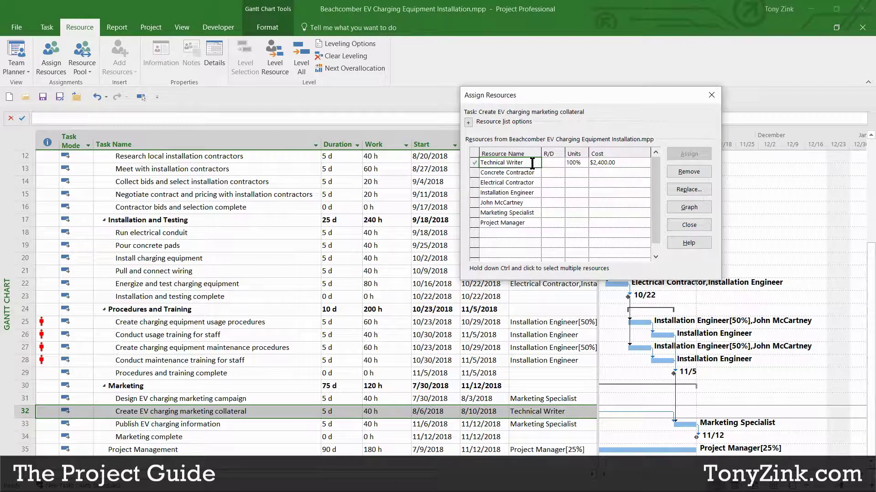
pyautogui.click(688, 190)
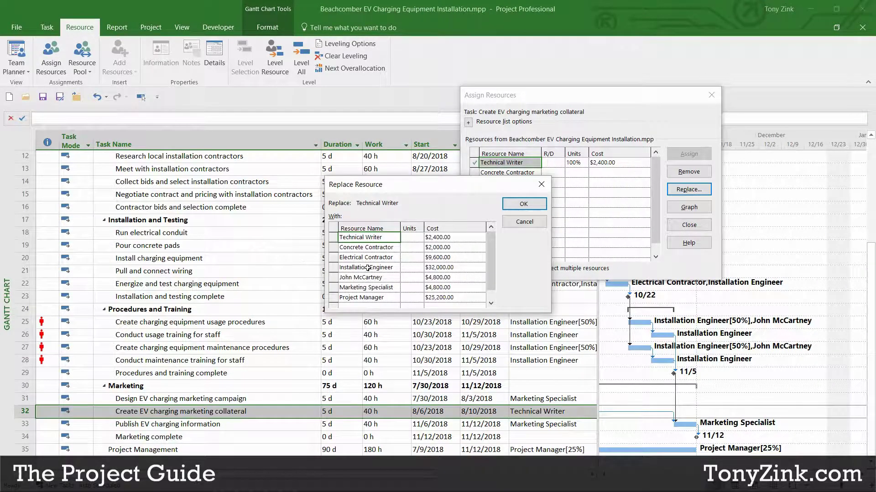
pyautogui.click(364, 276)
pyautogui.click(525, 204)
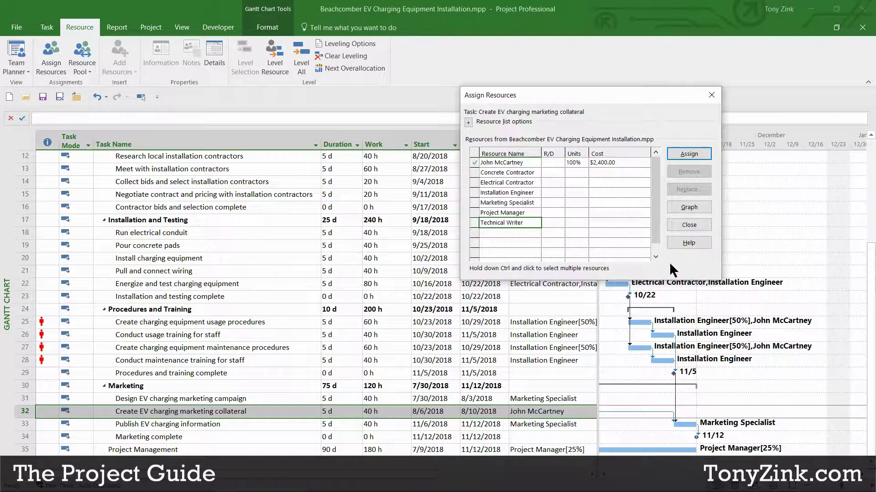
pyautogui.click(694, 226)
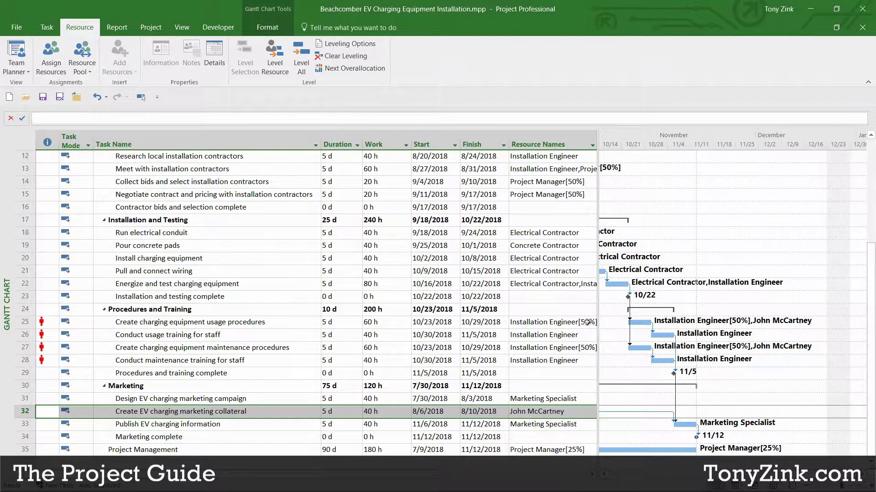
# Narrow the task table to end at the Work column and bring the July and August marketing bars into the timescale
pyautogui.moveTo(597, 315); pyautogui.dragTo(410, 319)
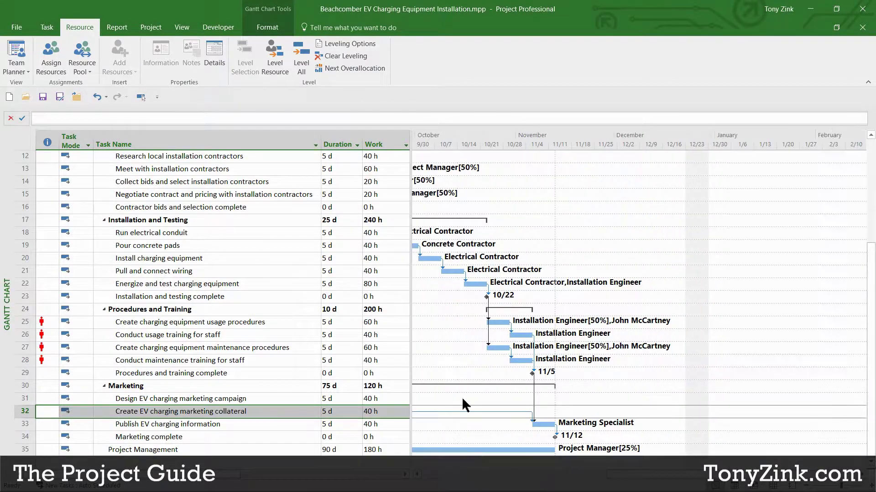
pyautogui.click(416, 476)
pyautogui.click(416, 476)
pyautogui.click(416, 476)
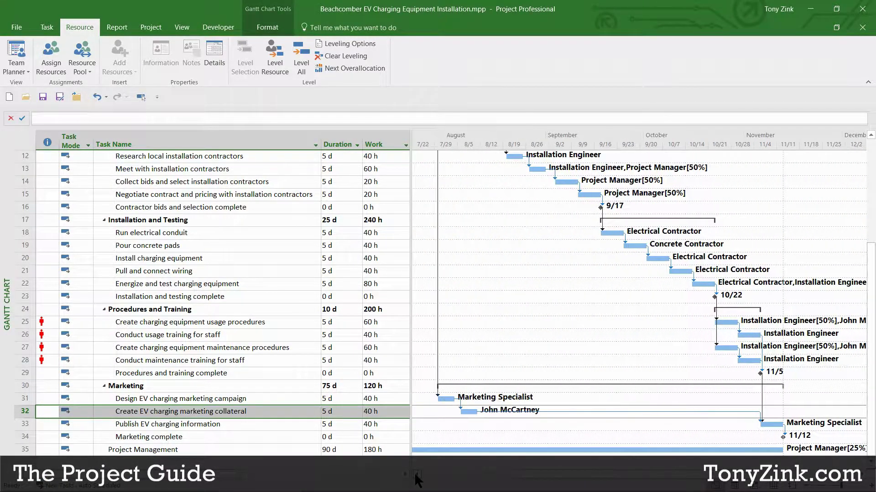
pyautogui.click(416, 477)
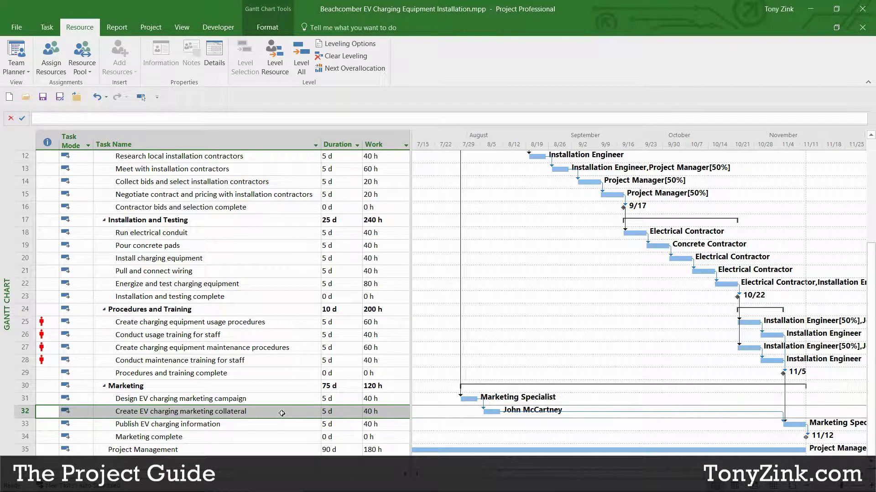
# Check where the named resource's marketing collateral, usage procedures and maintenance procedures tasks fall on the Gantt timeline
pyautogui.click(299, 412)
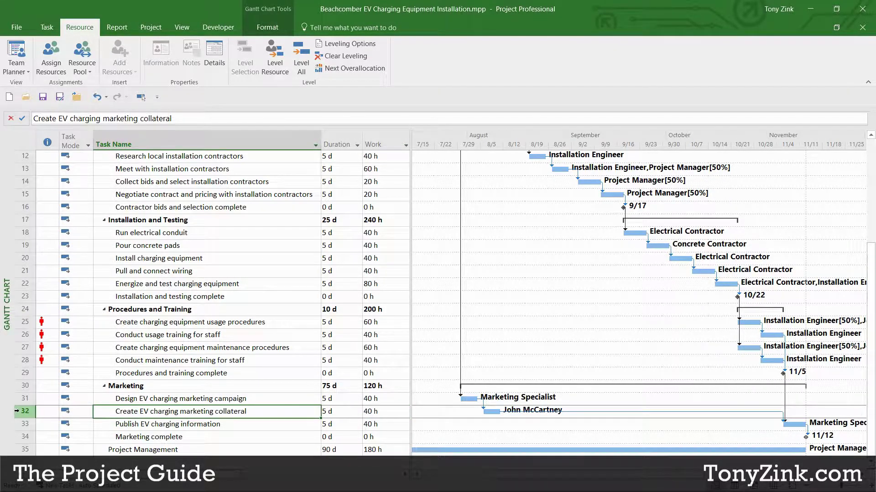
pyautogui.click(22, 411)
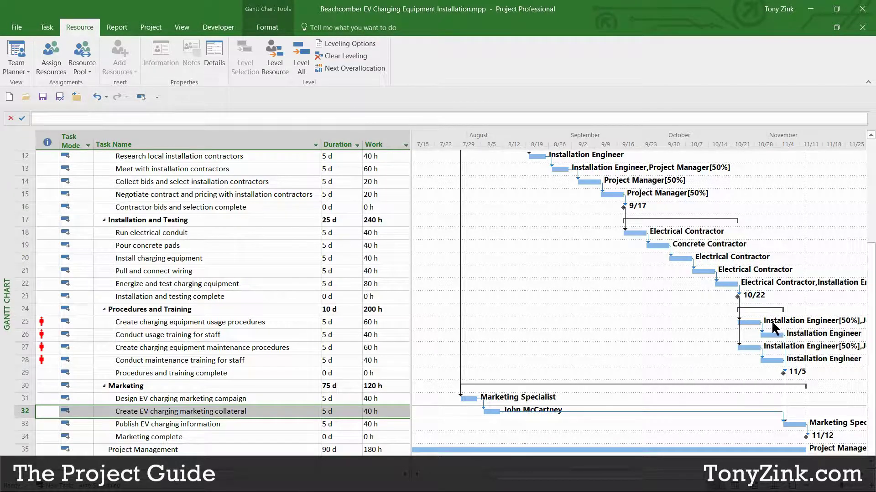
pyautogui.click(23, 322)
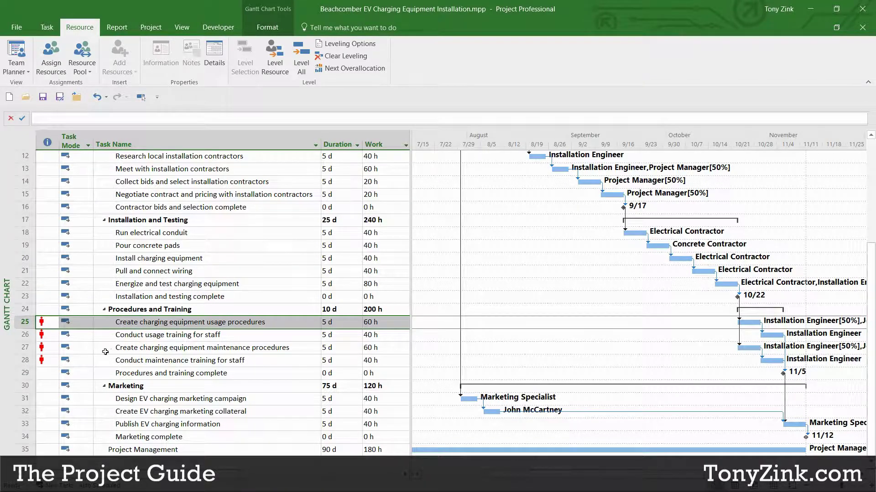
pyautogui.click(24, 347)
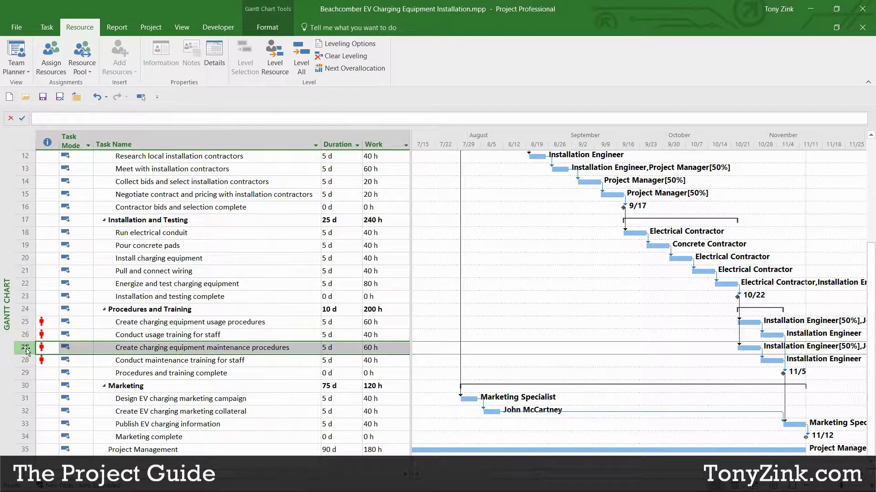
pyautogui.click(24, 322)
pyautogui.click(24, 347)
# Add a task below Project Management, named with the new resource's first name in the possessive followed by "Other Stuff"
pyautogui.scroll(-1, 253, 301)
pyautogui.click(200, 425)
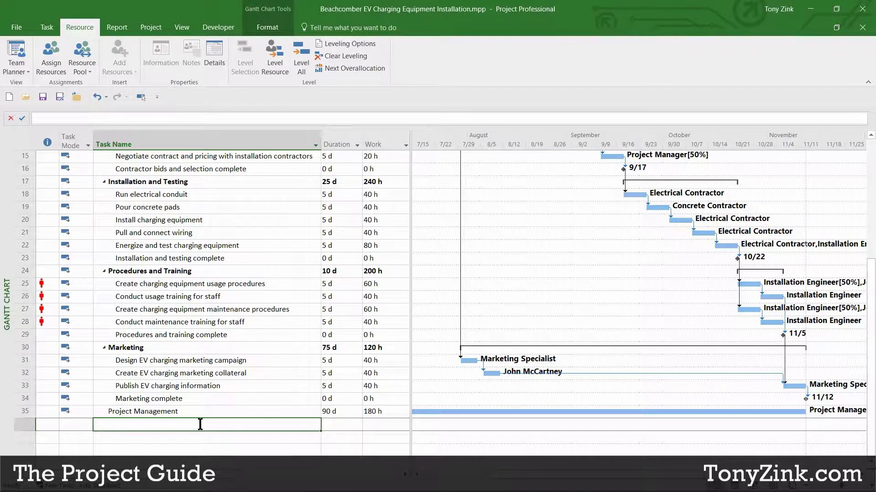
pyautogui.write("John's")
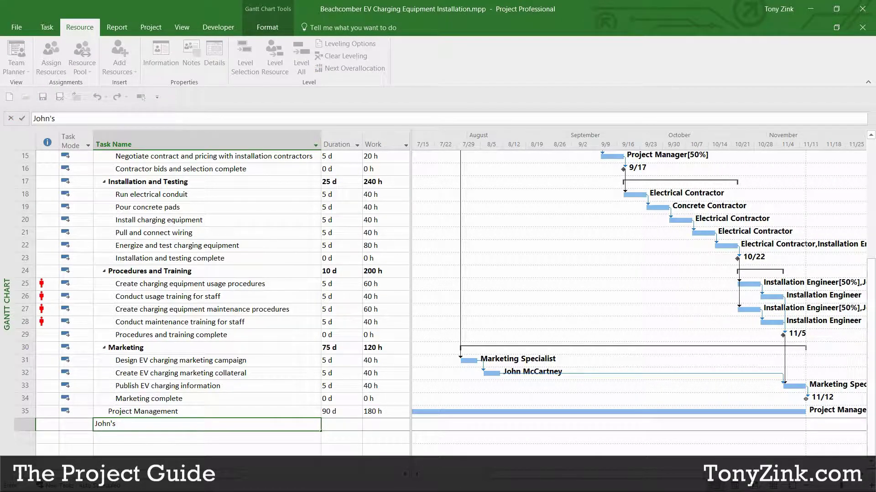
pyautogui.write(' Other Stuff')
pyautogui.press('Return')
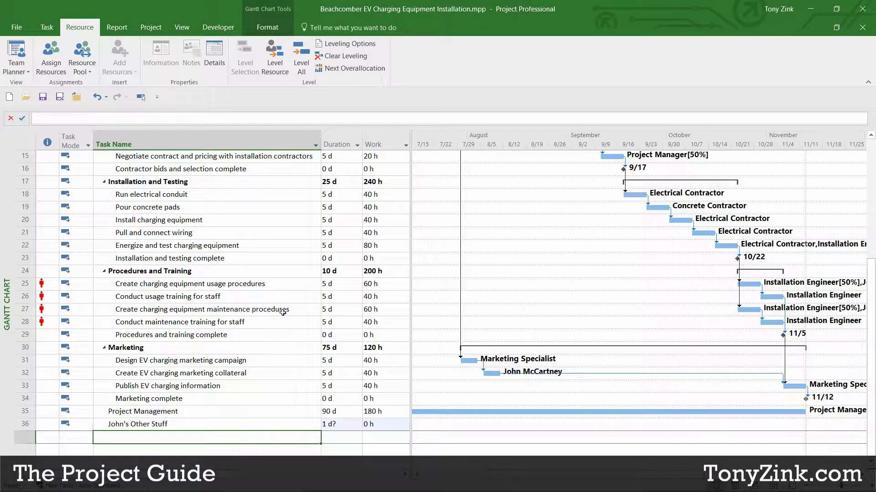
# Set the duration of the new "Other Stuff" task to 90 days, matching the overall project duration
pyautogui.scroll(5, 288, 348)
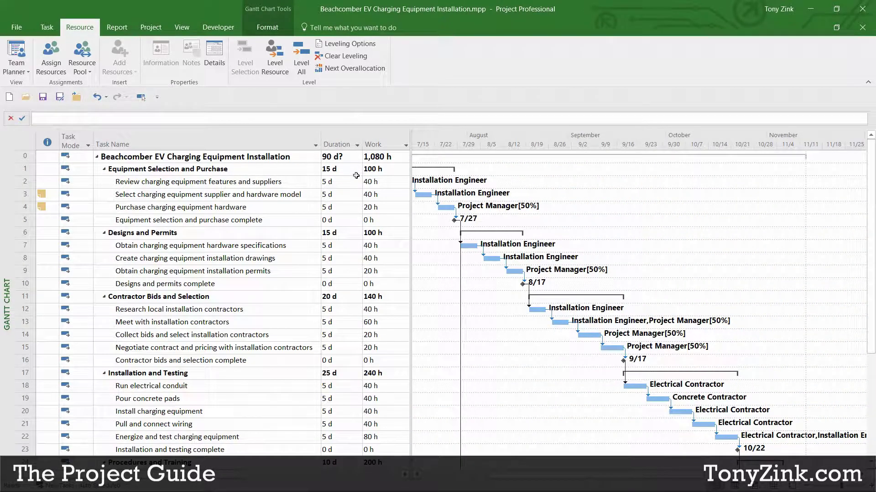
pyautogui.scroll(-9, 348, 278)
pyautogui.click(343, 272)
pyautogui.write('90')
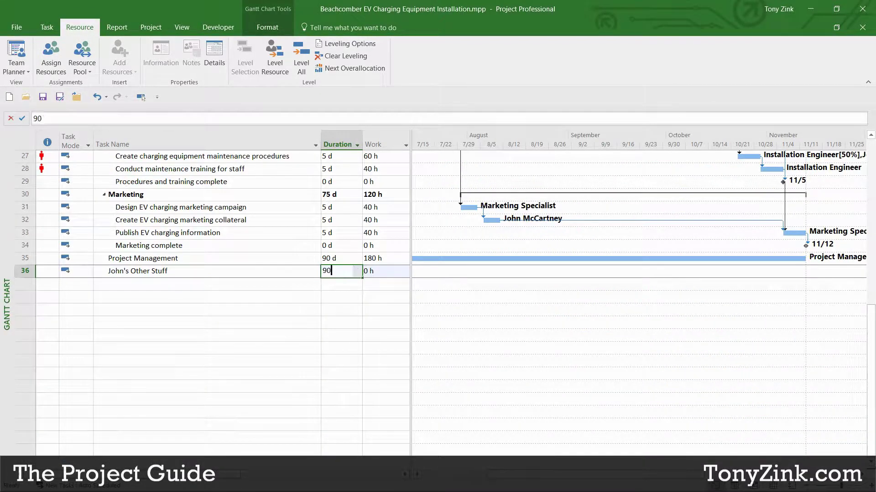
pyautogui.press('Return')
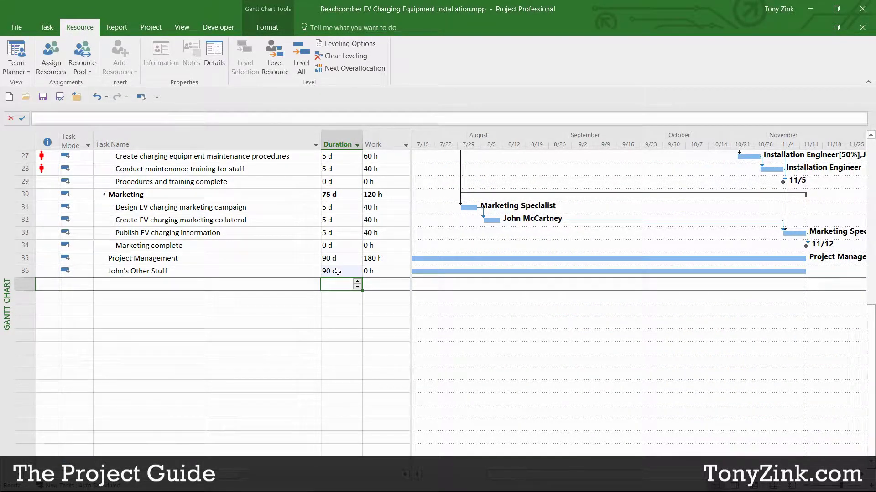
# Assign the named resource to the "Other Stuff" task at 50% units and close the resource assignment dialog
pyautogui.click(257, 275)
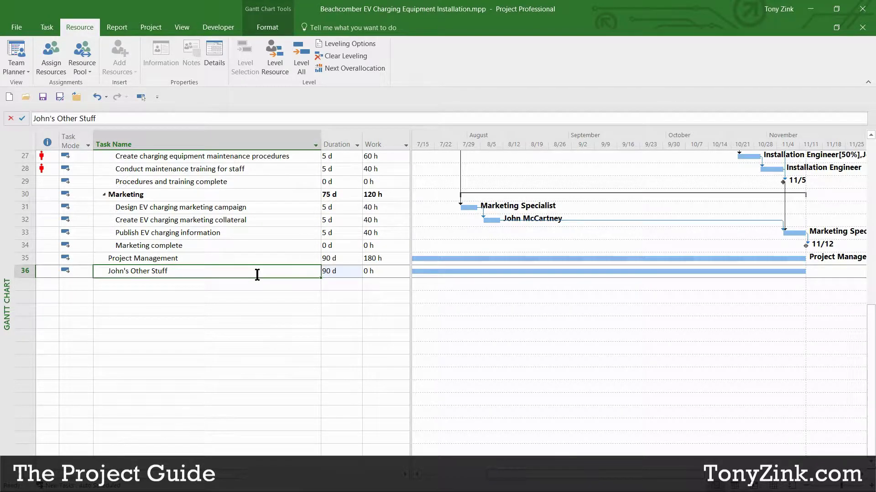
pyautogui.scroll(3, 262, 322)
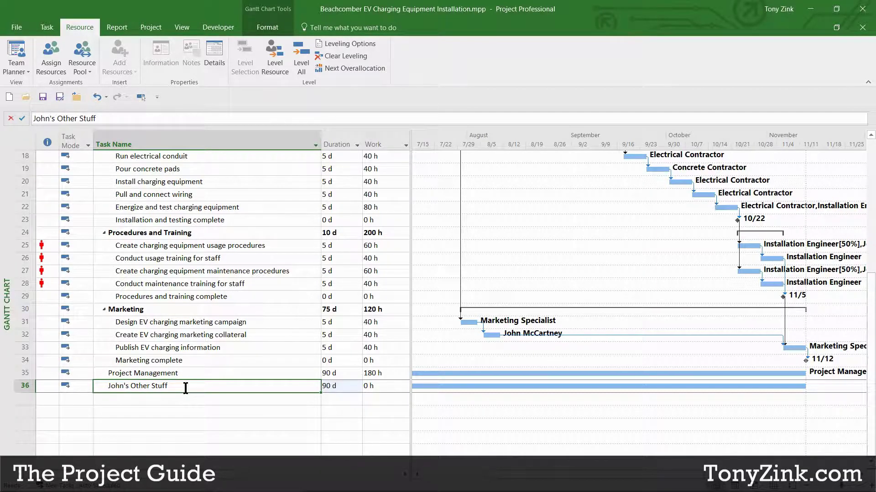
pyautogui.click(48, 59)
pyautogui.moveTo(434, 128); pyautogui.dragTo(437, 126)
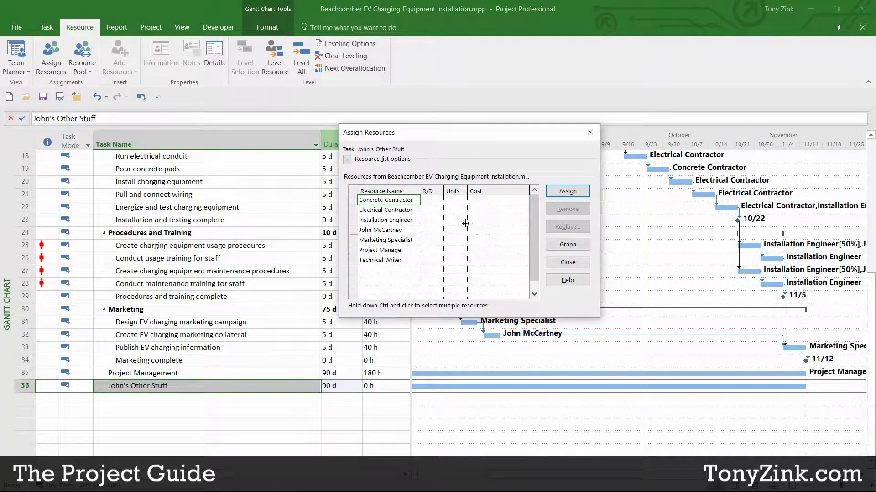
pyautogui.click(28, 386)
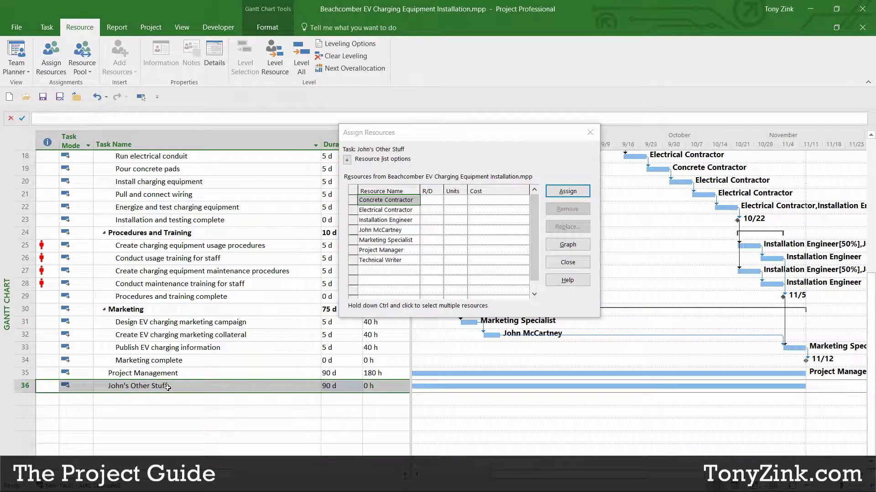
pyautogui.click(399, 230)
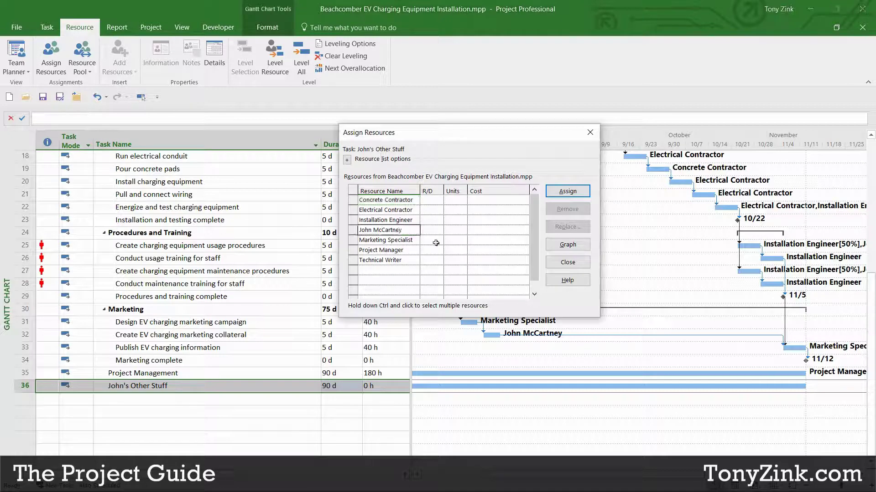
pyautogui.click(454, 230)
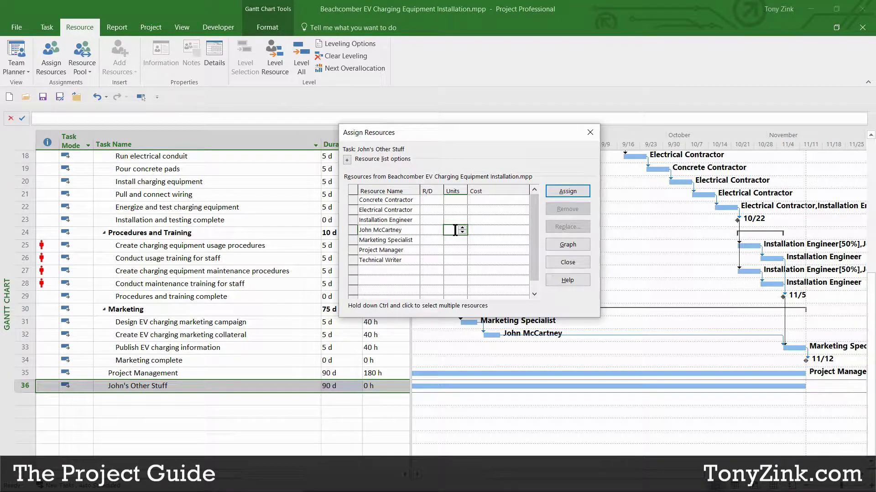
pyautogui.write('50')
pyautogui.click(557, 188)
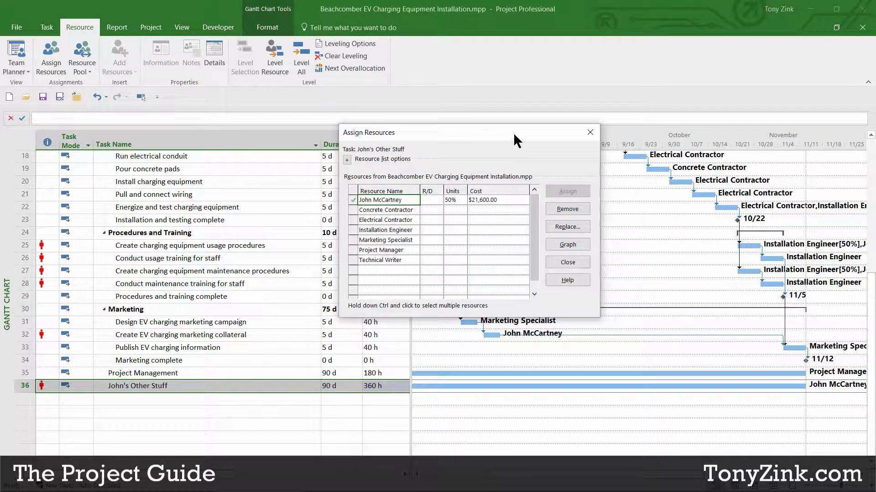
pyautogui.click(573, 259)
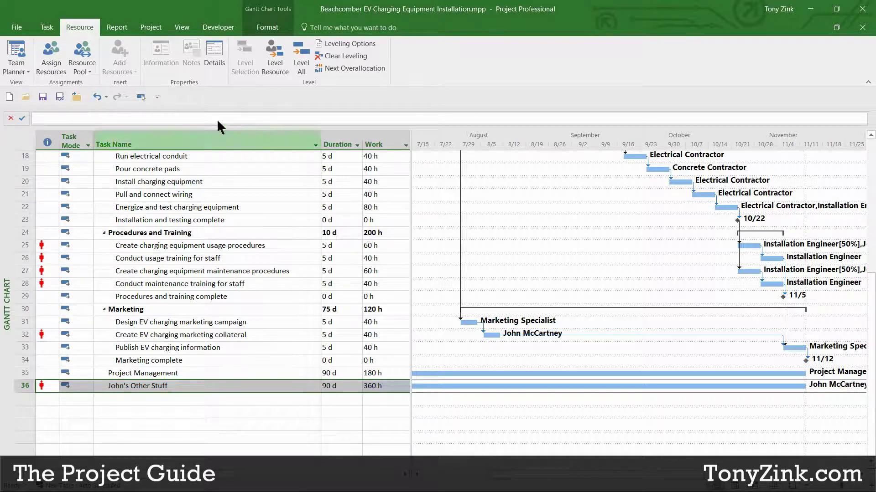
# Switch from the Gantt Chart to the Resource Usage view to review workloads
pyautogui.click(182, 27)
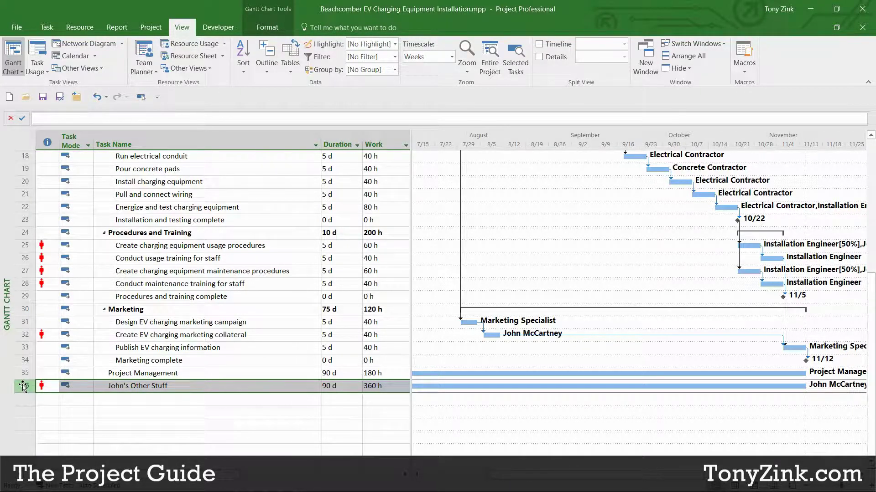
pyautogui.click(163, 387)
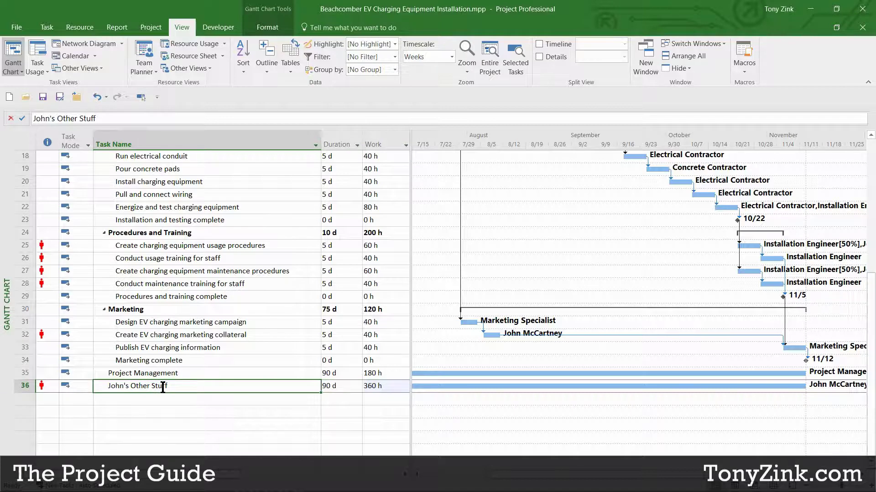
pyautogui.click(25, 386)
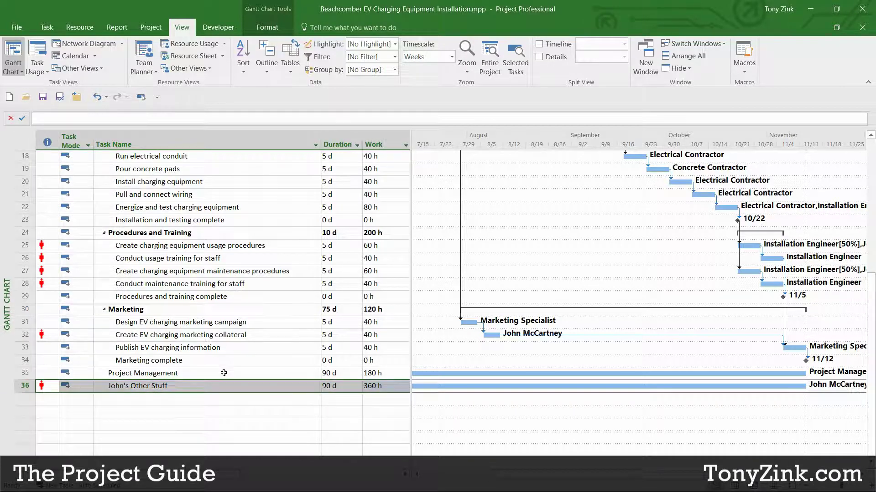
pyautogui.click(182, 44)
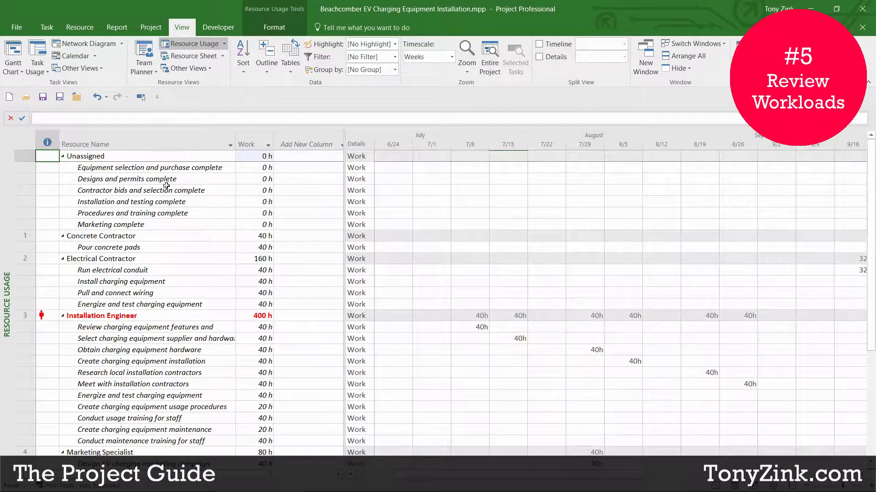
# Review the listed resources and their assigned tasks, including the Concrete Contractor's concrete pad task and the Electrical Contractor's four tasks
pyautogui.click(134, 259)
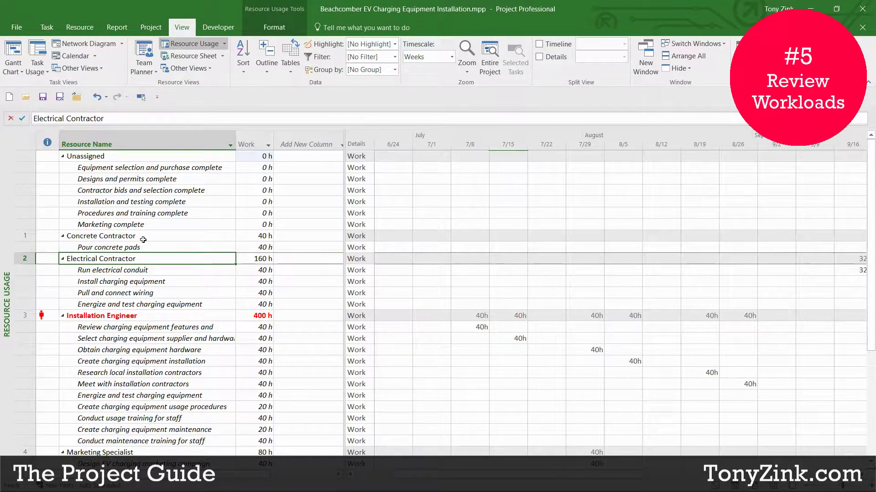
pyautogui.click(143, 237)
pyautogui.click(147, 262)
pyautogui.click(148, 317)
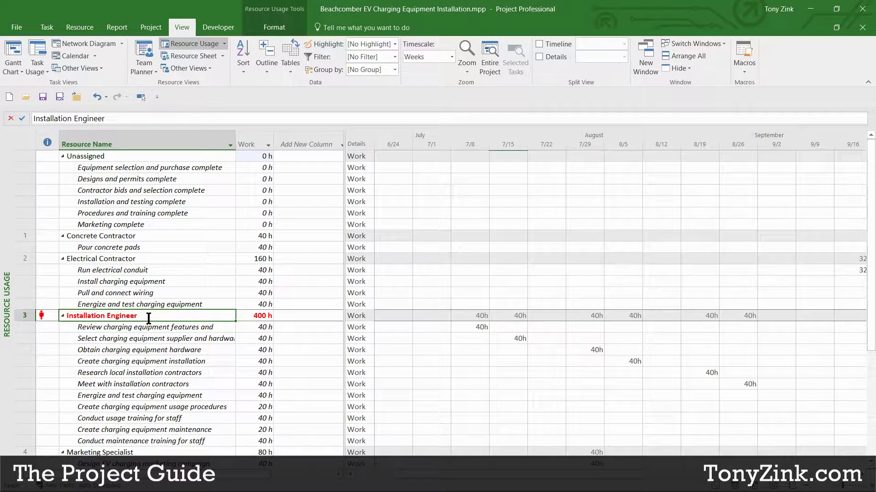
pyautogui.click(159, 234)
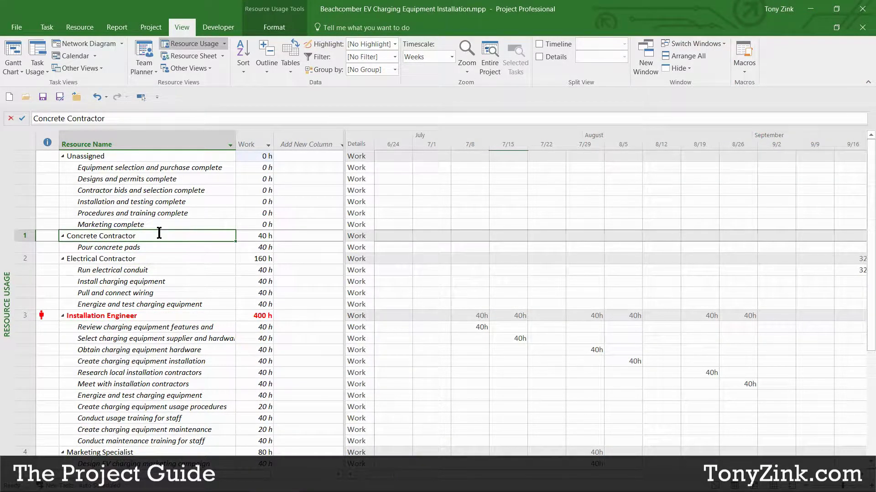
pyautogui.click(159, 248)
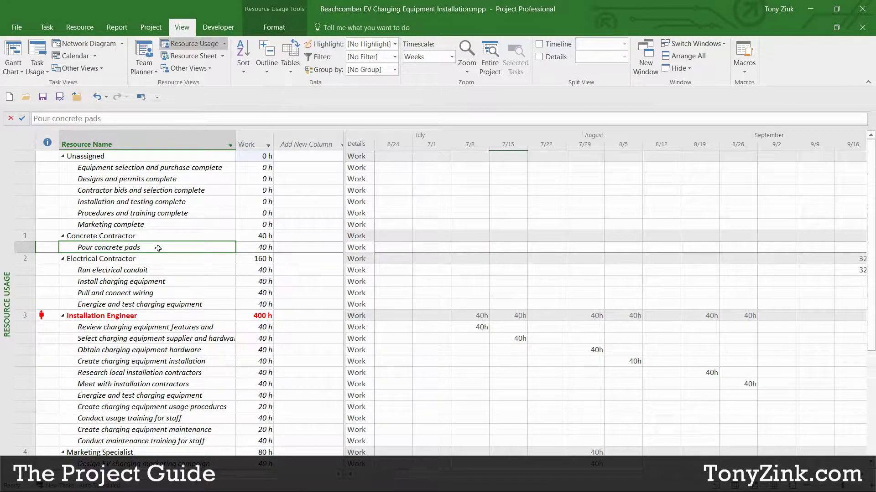
pyautogui.click(138, 236)
pyautogui.click(152, 249)
pyautogui.click(153, 258)
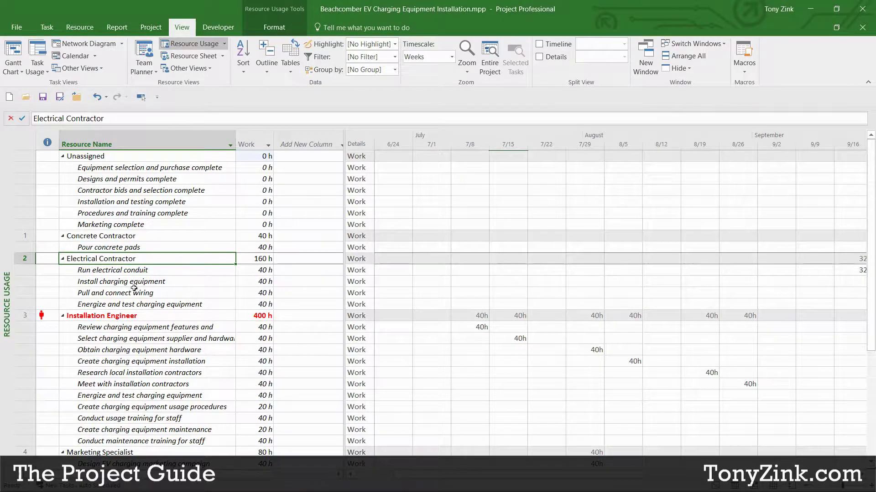
pyautogui.moveTo(129, 269); pyautogui.dragTo(127, 306)
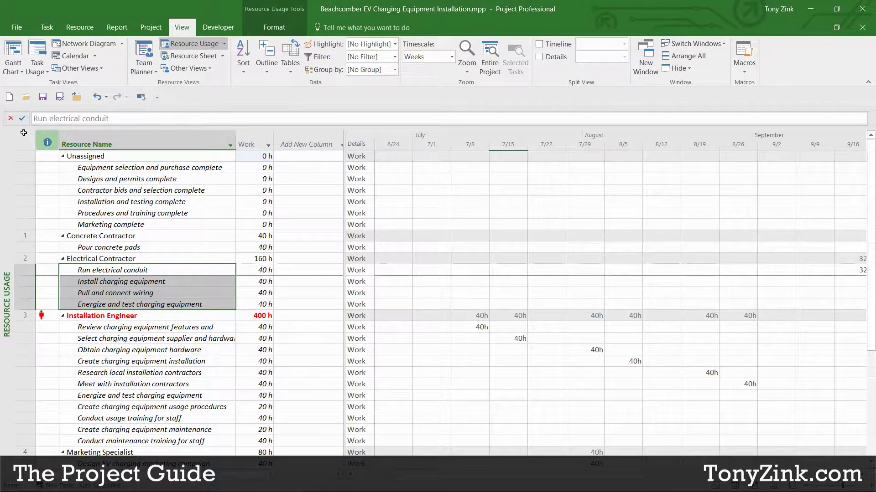
# Examine the resource table together with the weekly work grid from July to September
pyautogui.click(25, 141)
pyautogui.click(221, 238)
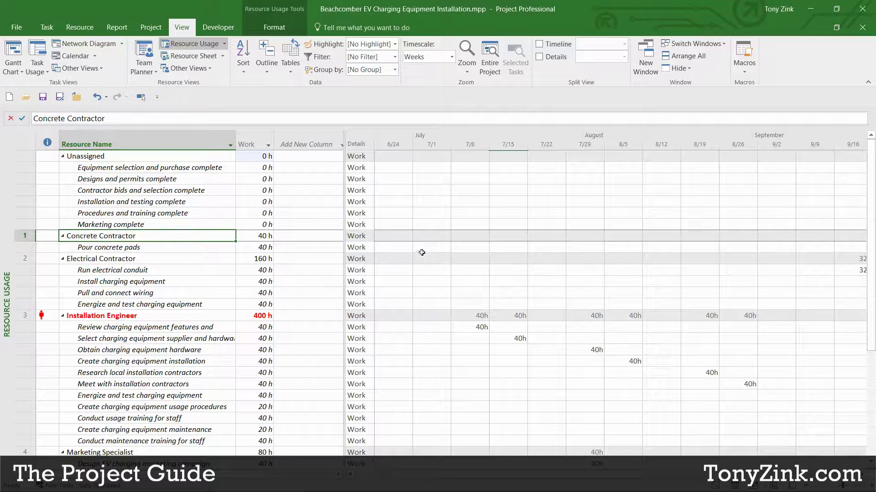
pyautogui.moveTo(424, 249); pyautogui.dragTo(818, 428)
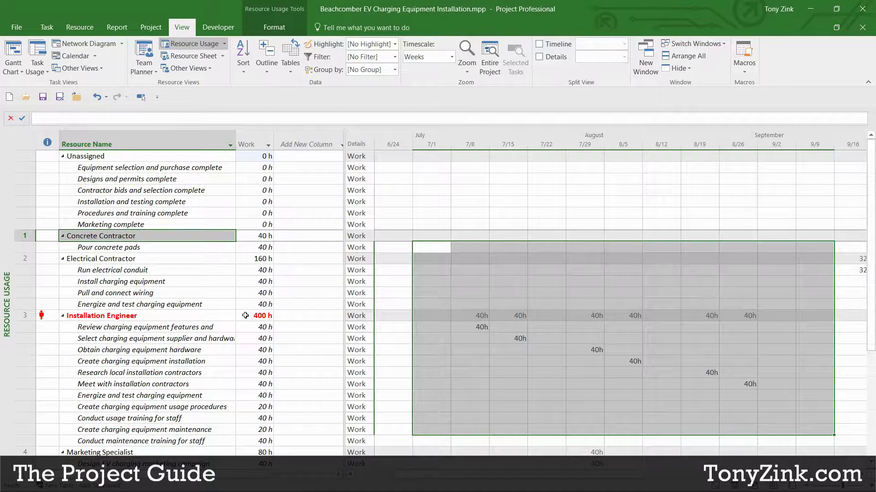
# Examine the Installation Engineer's scheduled work hours week by week, task by task, from 7/8 through 8/5
pyautogui.click(176, 315)
pyautogui.click(190, 328)
pyautogui.click(192, 339)
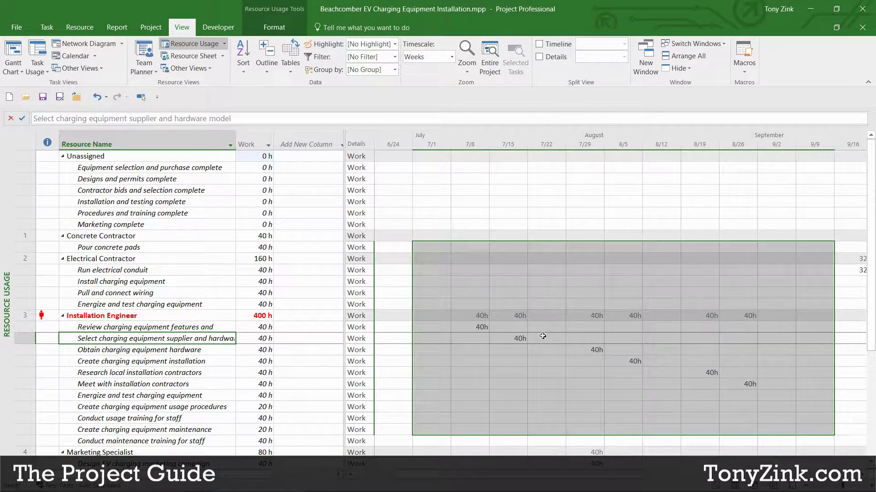
pyautogui.click(477, 328)
pyautogui.click(506, 342)
pyautogui.click(593, 351)
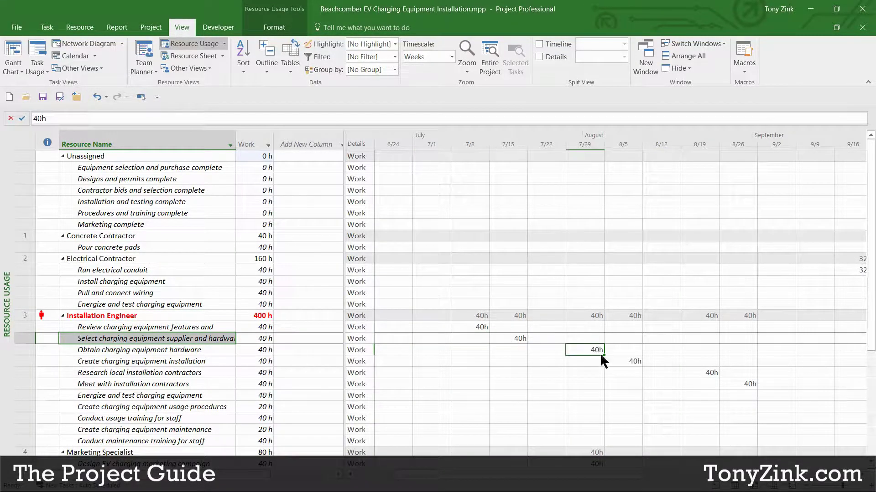
pyautogui.click(627, 363)
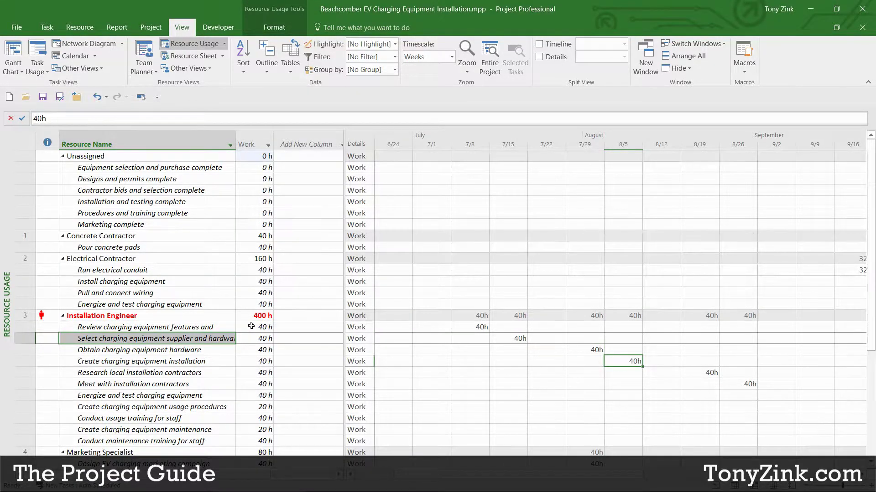
# Examine the named resource's total workload by week, focusing on the week of 8/5
pyautogui.scroll(-8, 214, 319)
pyautogui.click(172, 304)
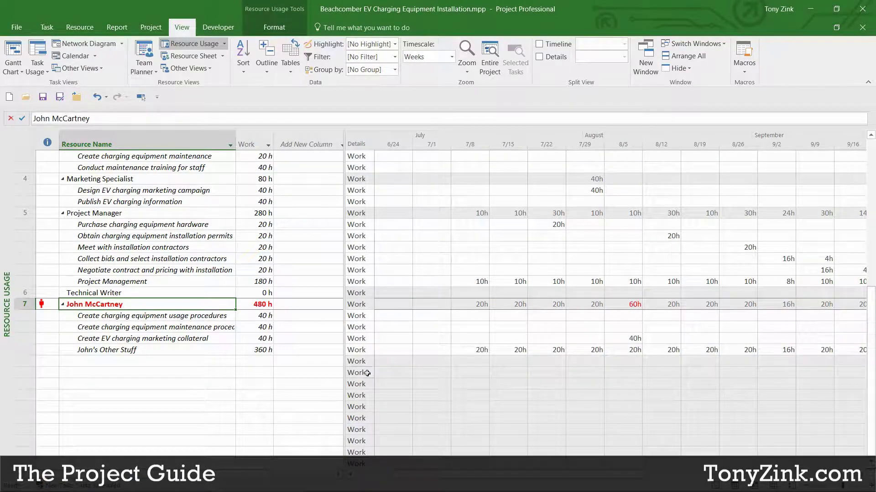
pyautogui.click(24, 305)
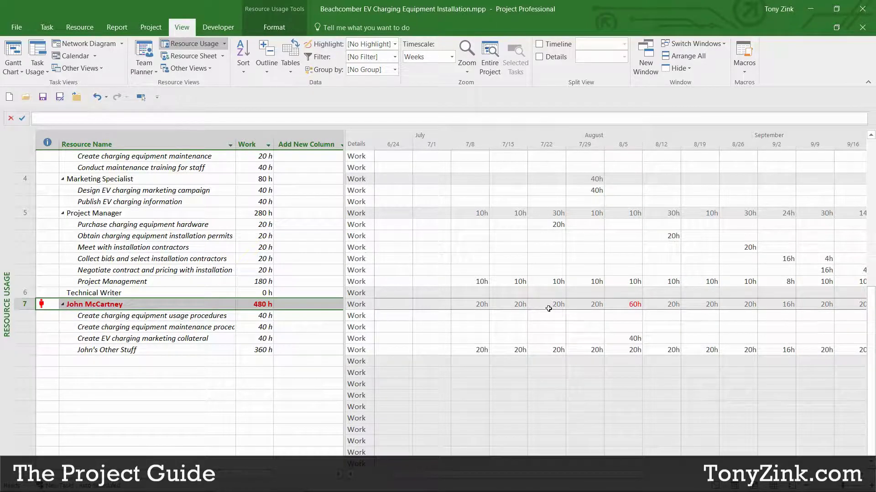
pyautogui.click(617, 305)
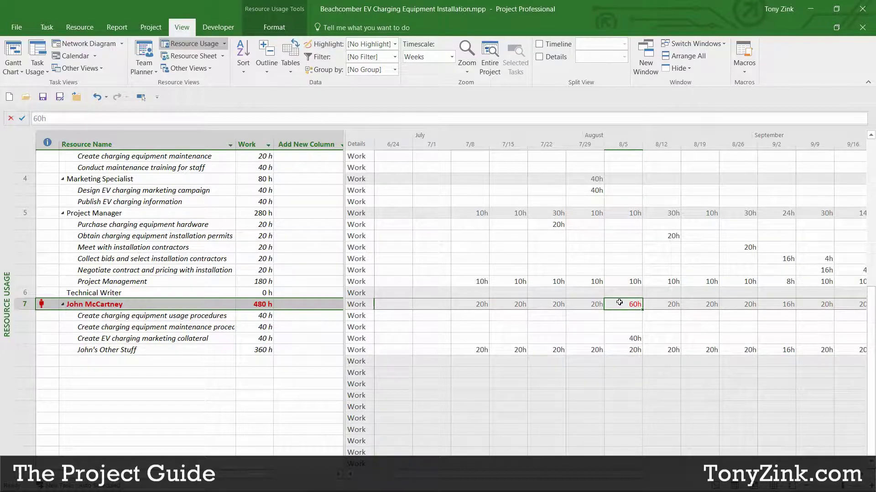
# Check how the "Other Stuff" and "Create EV charging marketing collateral" tasks contribute to the named resource's hours in the week of 8/5
pyautogui.click(474, 350)
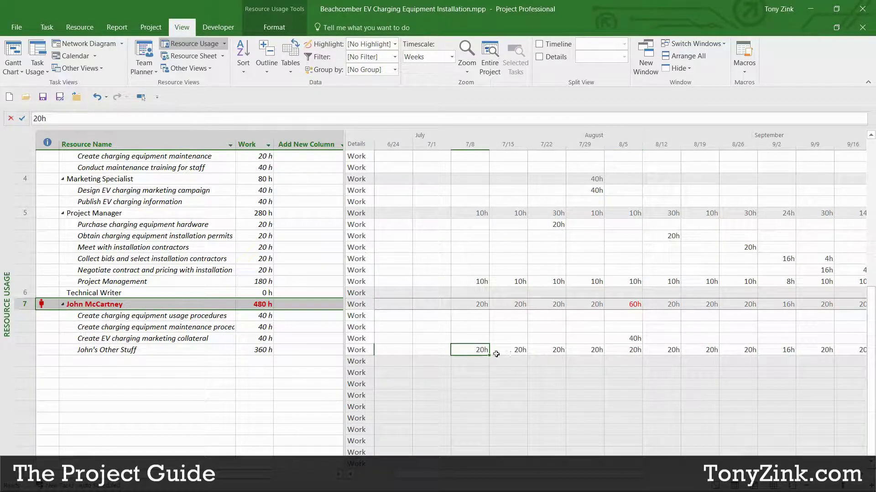
pyautogui.click(511, 349)
pyautogui.click(547, 350)
pyautogui.click(586, 351)
pyautogui.click(639, 351)
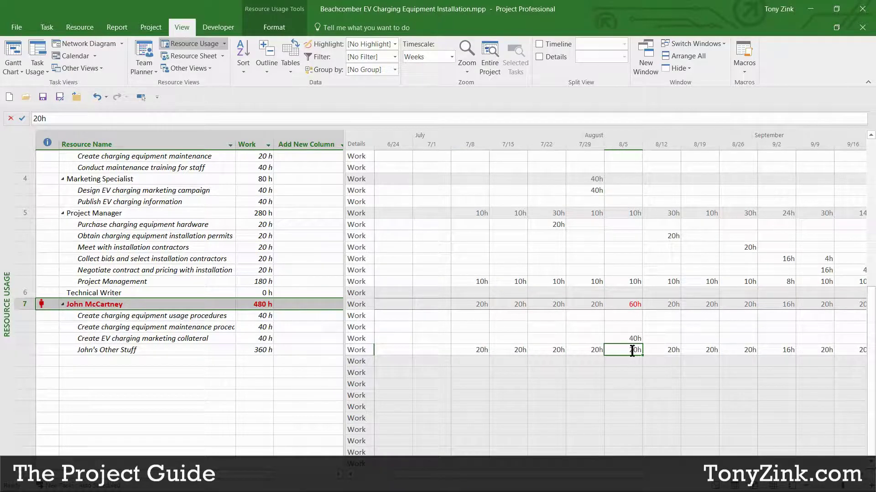
pyautogui.click(197, 349)
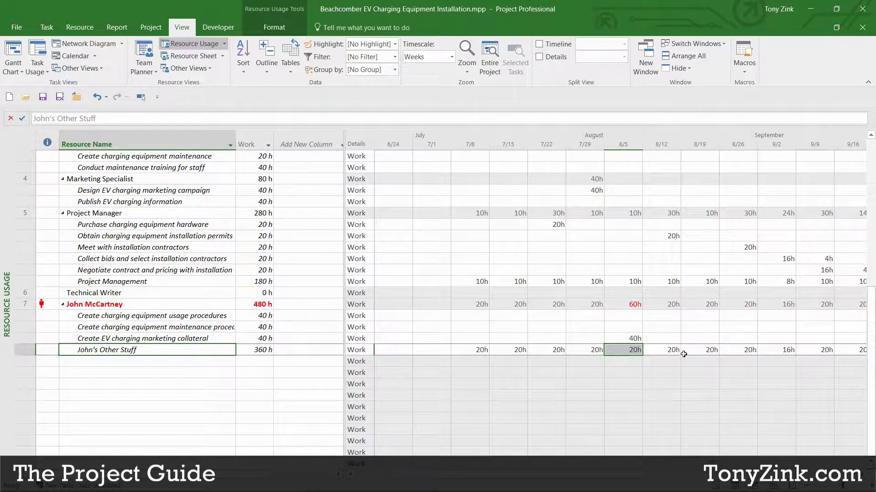
pyautogui.click(623, 337)
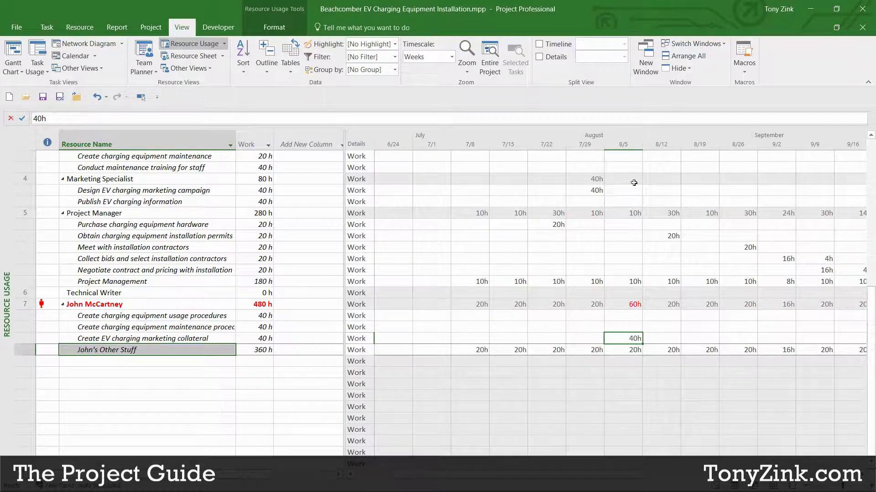
pyautogui.click(215, 338)
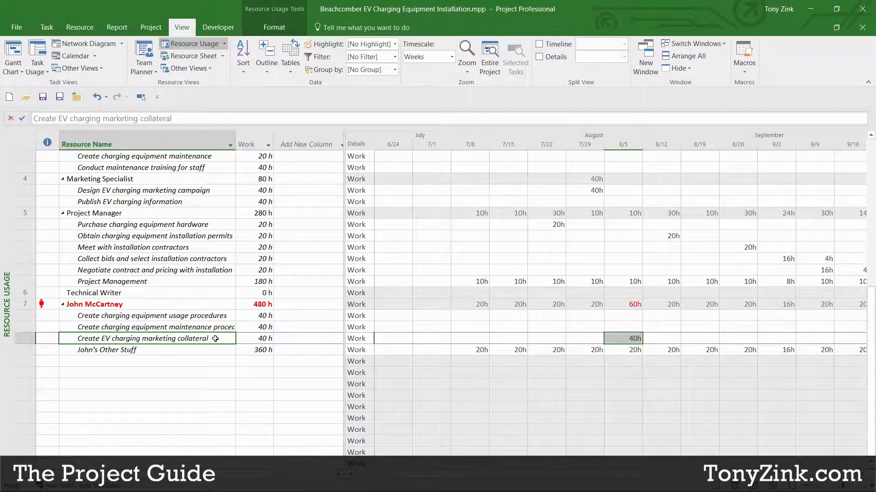
pyautogui.click(635, 305)
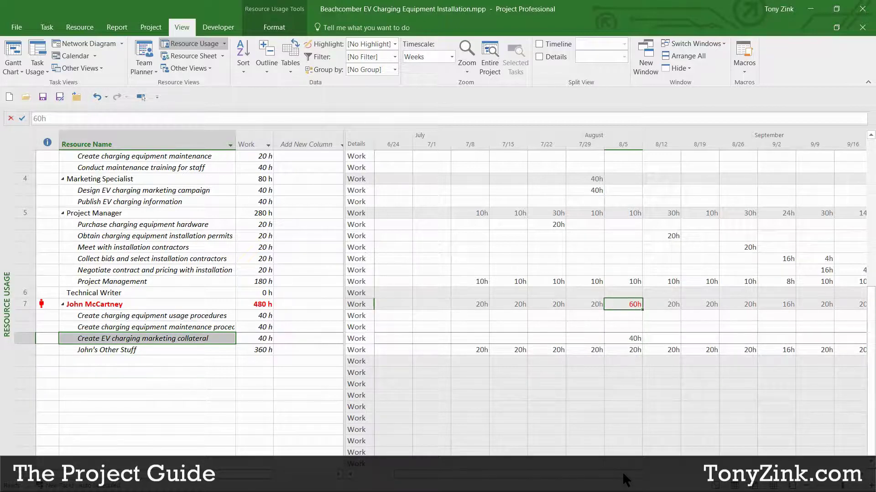
# Check the rest of the schedule for the named resource's overallocated weeks, focusing on 10/21 and 10/28
pyautogui.moveTo(622, 472); pyautogui.dragTo(734, 474)
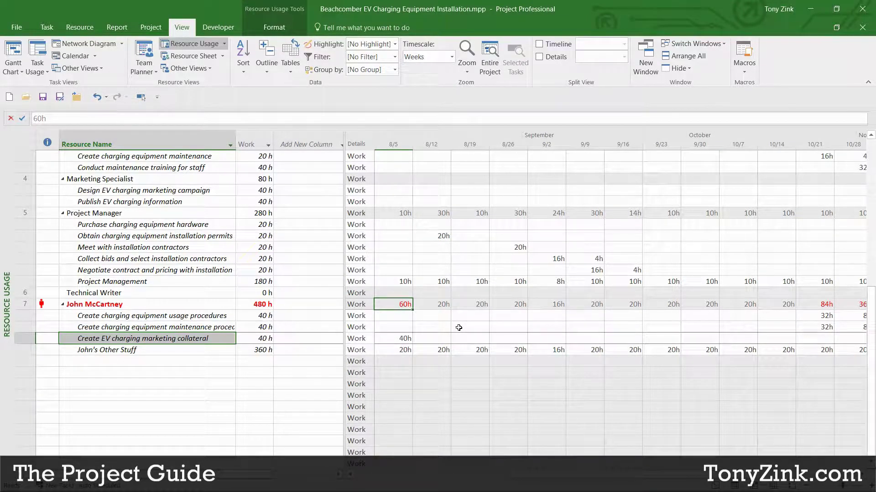
pyautogui.moveTo(531, 472); pyautogui.dragTo(491, 467)
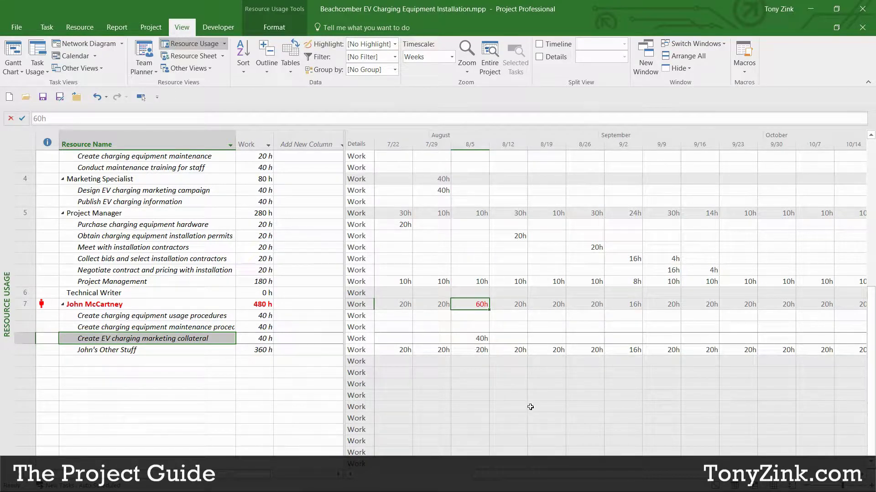
pyautogui.moveTo(563, 472); pyautogui.dragTo(710, 474)
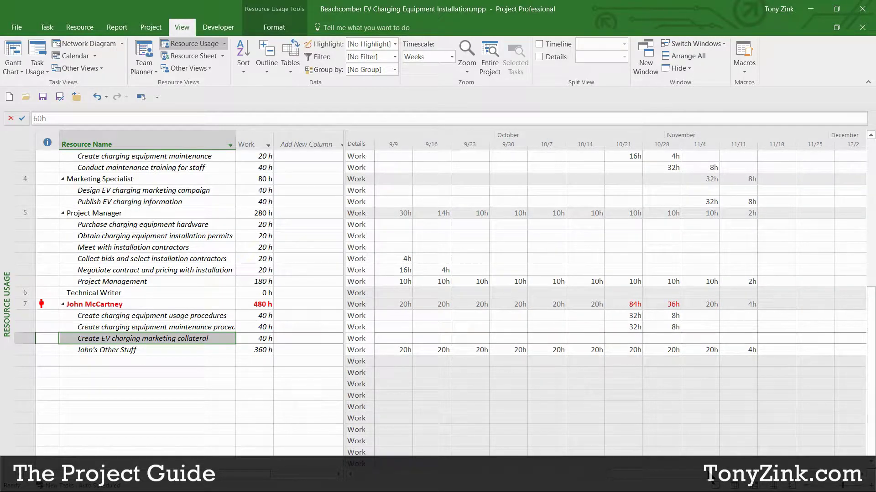
pyautogui.click(630, 303)
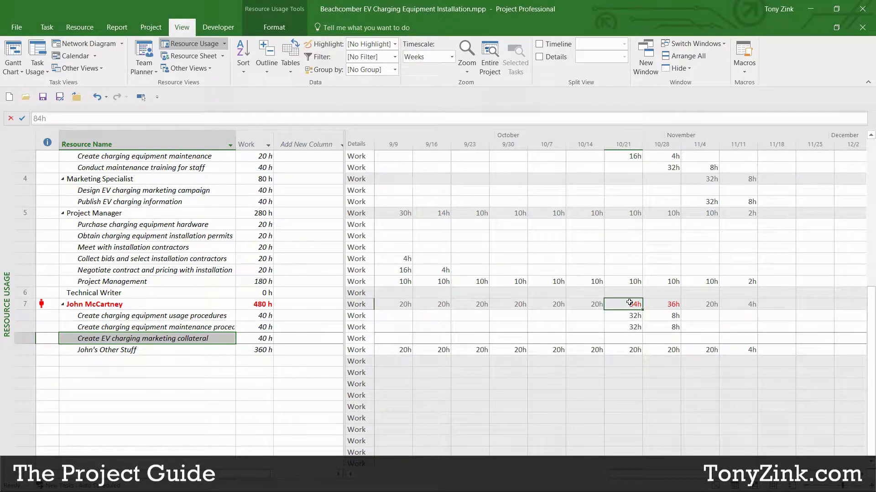
pyautogui.click(664, 303)
pyautogui.click(622, 144)
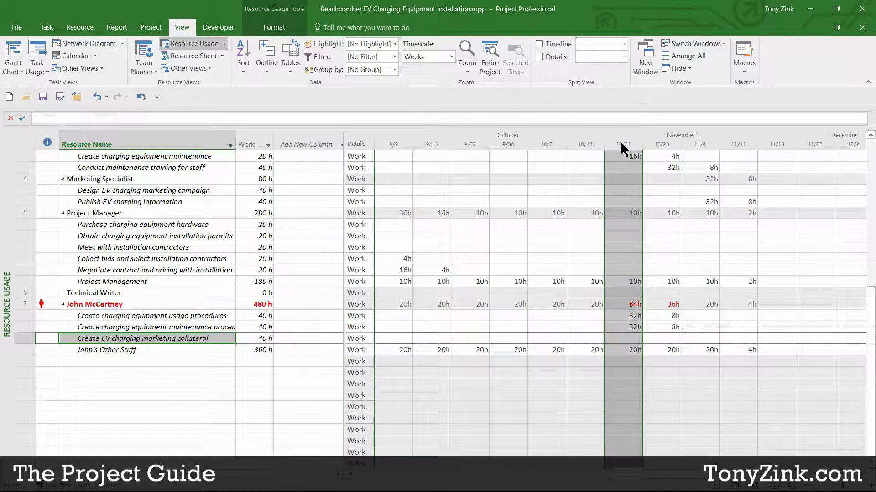
pyautogui.click(666, 143)
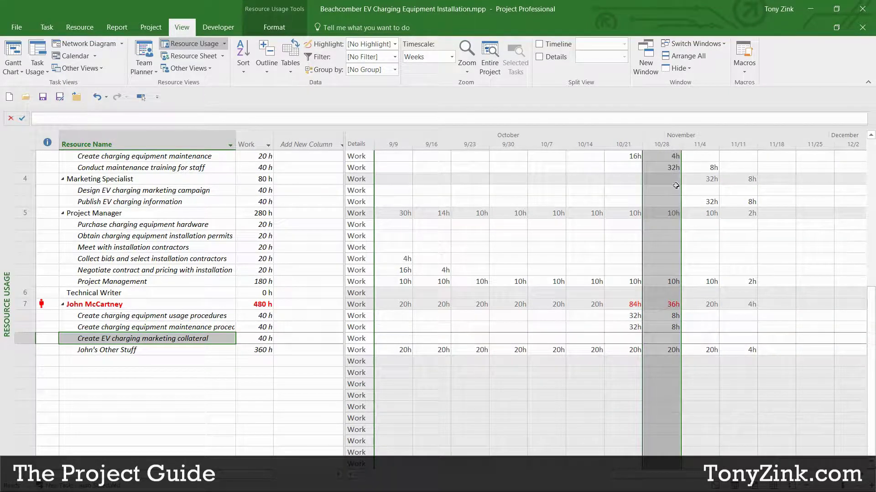
# Examine which tasks make up the named resource's hours in the week of 10/21, including the usage and maintenance procedures tasks
pyautogui.click(628, 303)
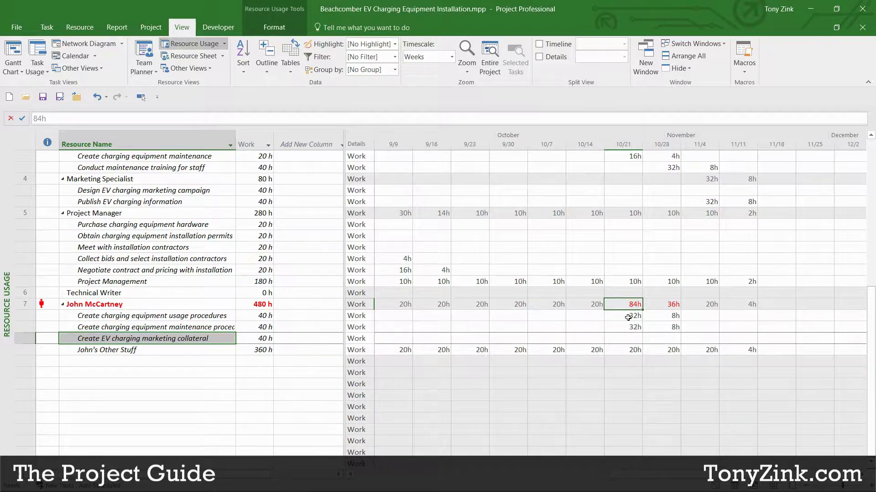
pyautogui.click(622, 145)
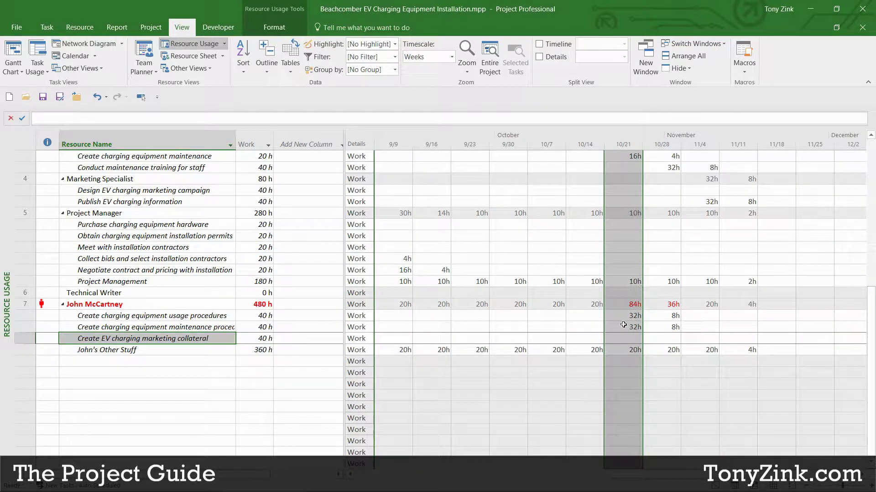
pyautogui.click(626, 311)
pyautogui.click(626, 351)
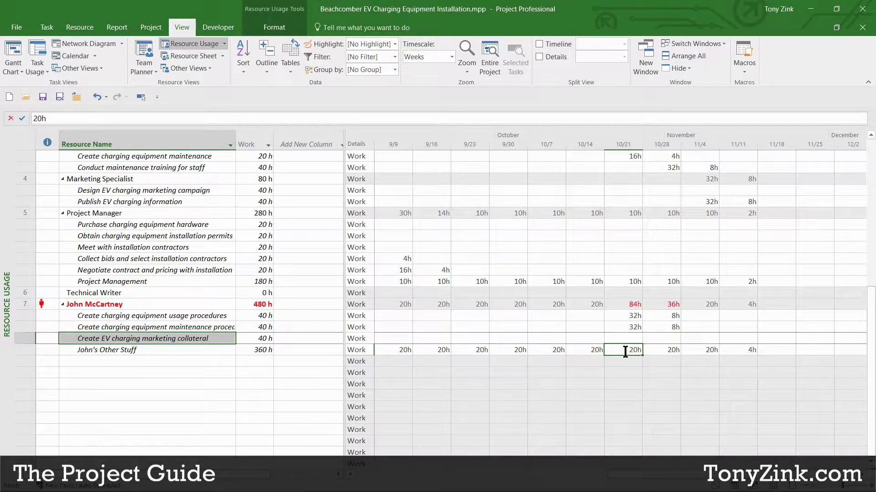
pyautogui.click(621, 326)
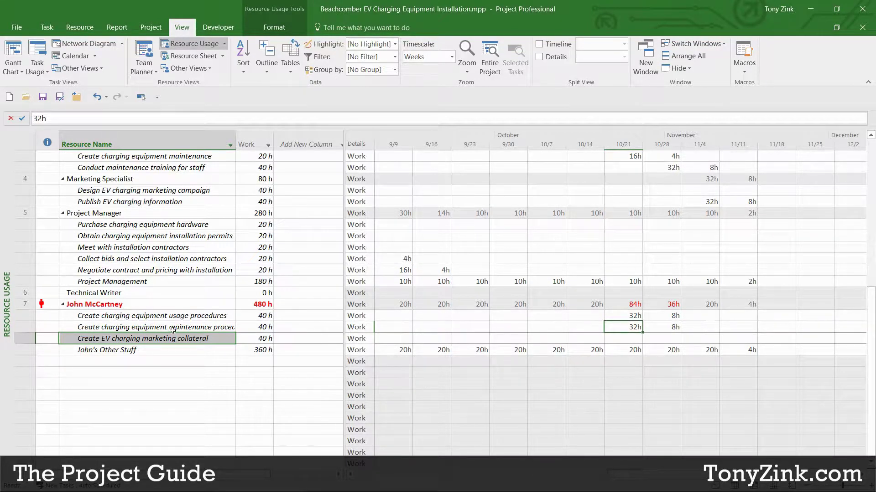
pyautogui.click(159, 328)
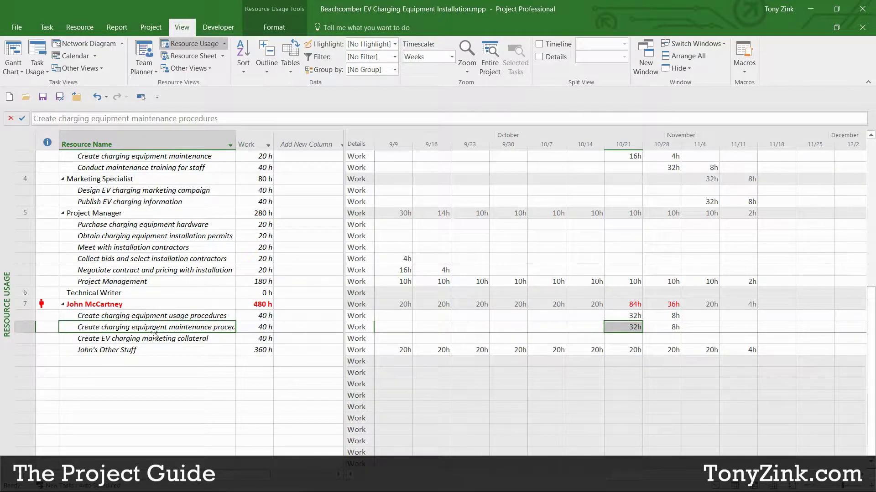
pyautogui.click(630, 315)
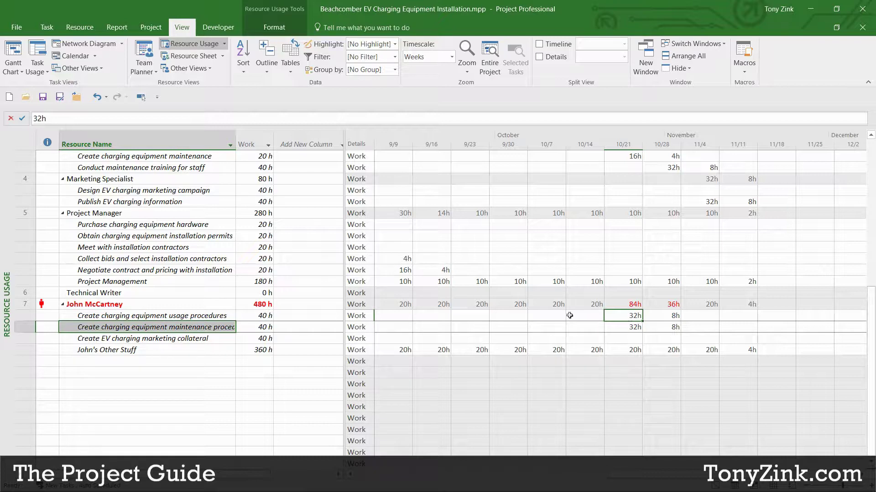
pyautogui.click(174, 314)
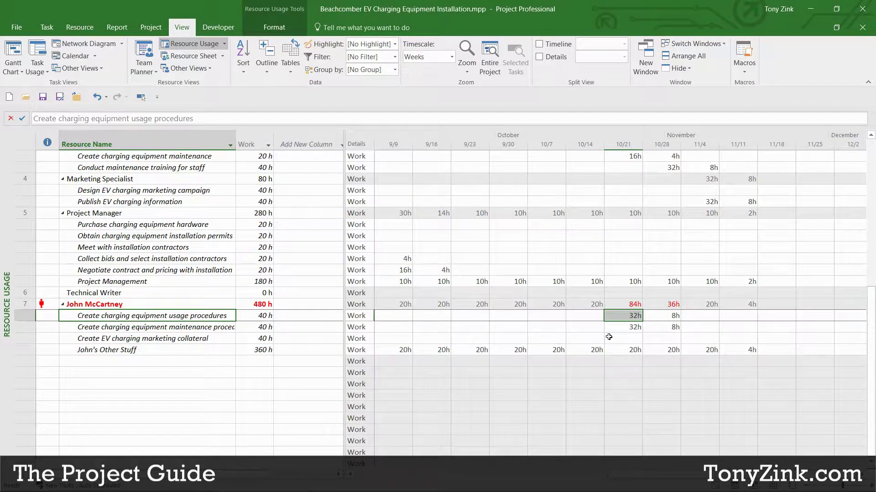
pyautogui.click(626, 306)
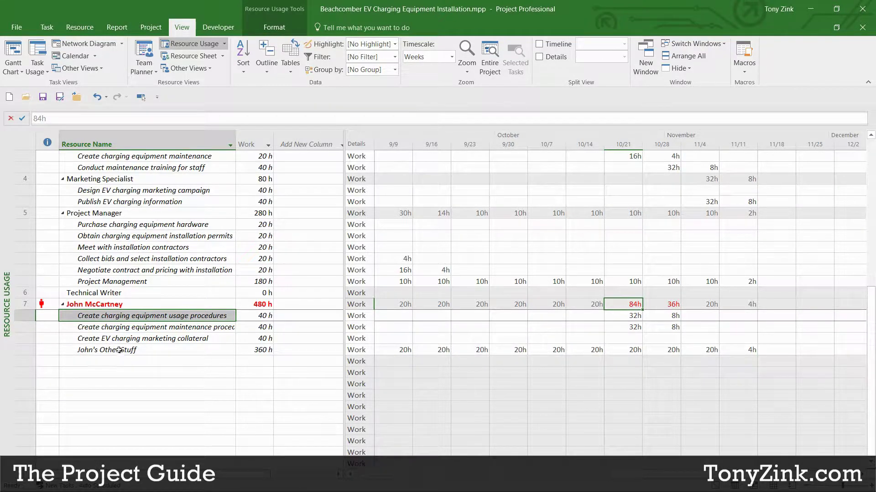
# Switch back to the Gantt Chart view
pyautogui.click(13, 52)
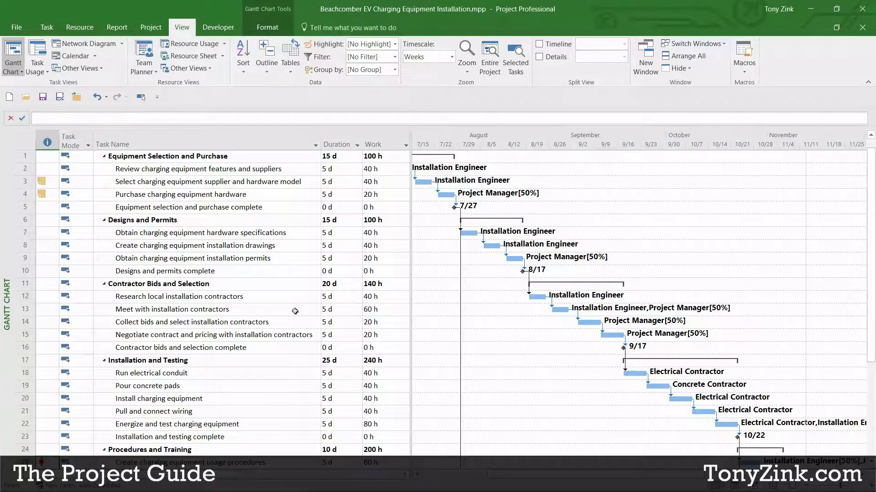
# Delete the named resource's "Other Stuff" task from the end of the task list
pyautogui.scroll(-6, 295, 311)
pyautogui.click(145, 335)
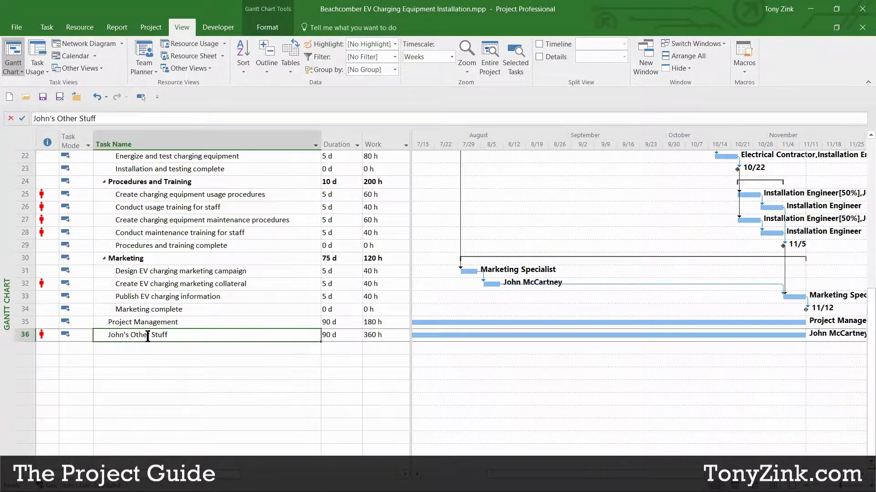
pyautogui.click(21, 335)
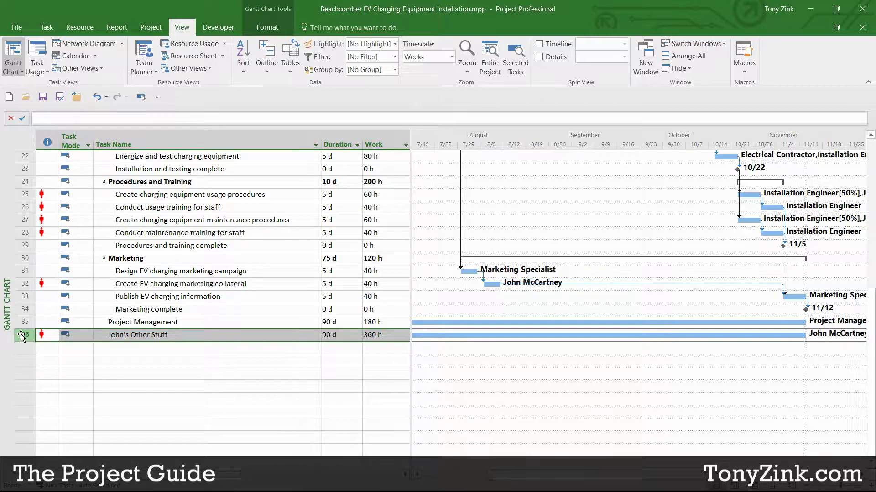
pyautogui.rightClick(21, 336)
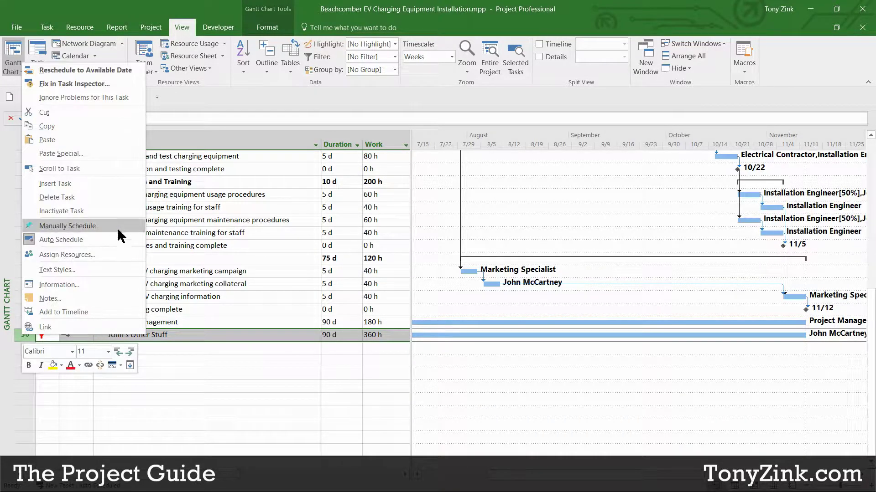
pyautogui.click(81, 199)
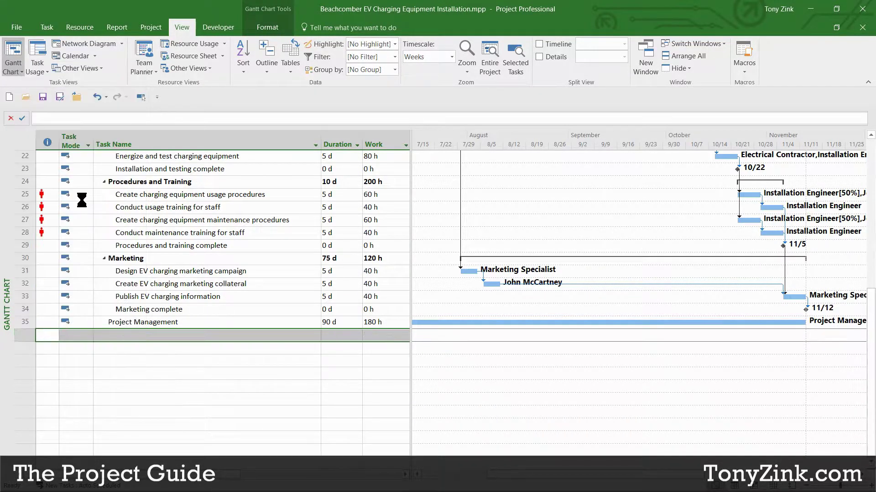
pyautogui.click(212, 323)
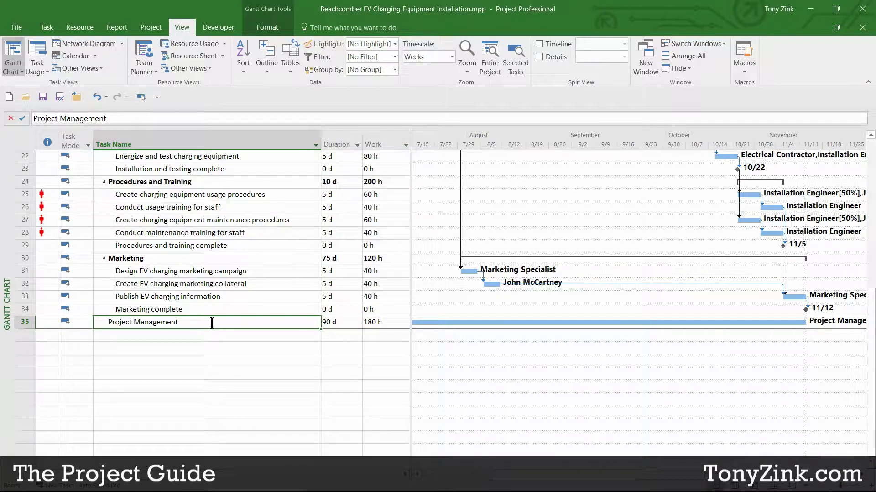
# Switch to the Resource Sheet and widen the Max. Units column so its full heading shows
pyautogui.scroll(3, 224, 343)
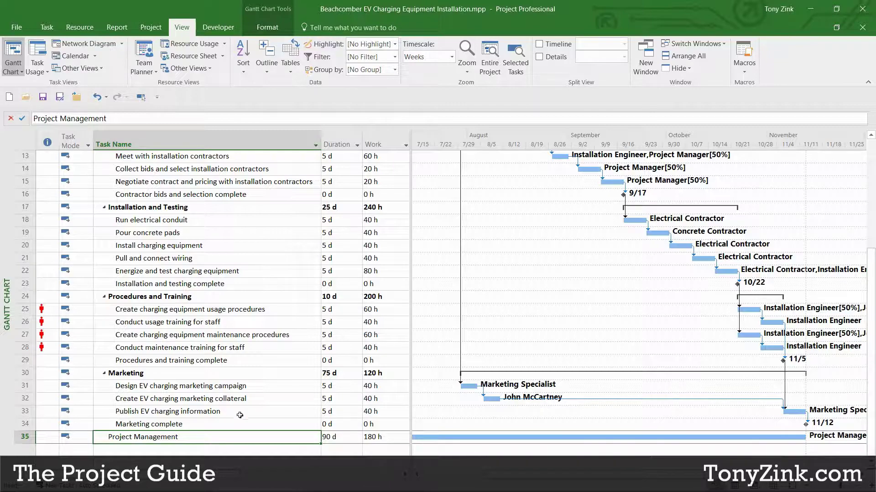
pyautogui.scroll(5, 208, 349)
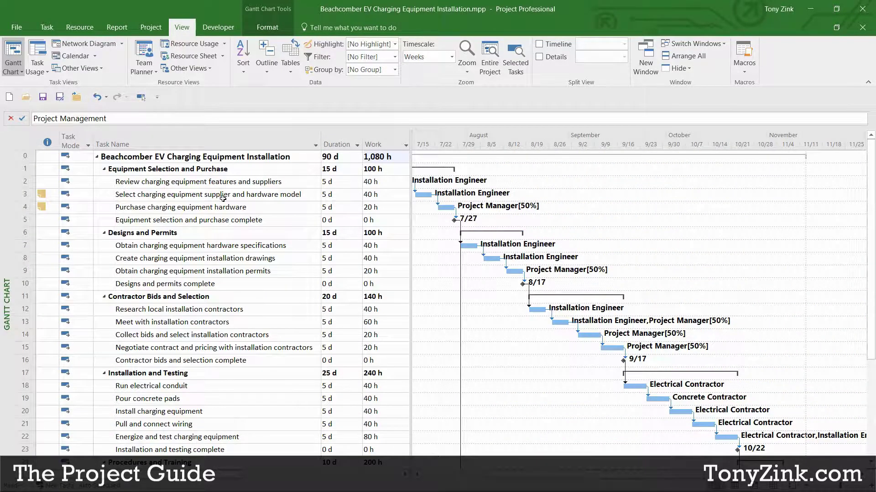
pyautogui.click(188, 56)
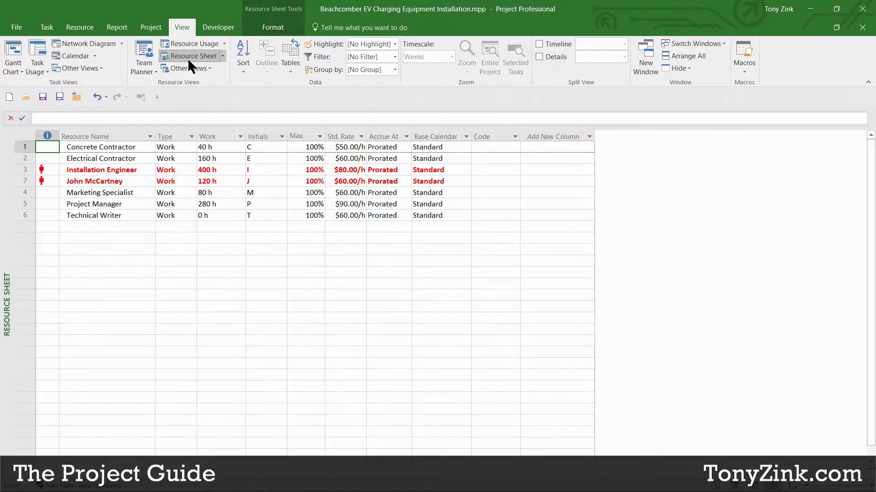
pyautogui.click(120, 181)
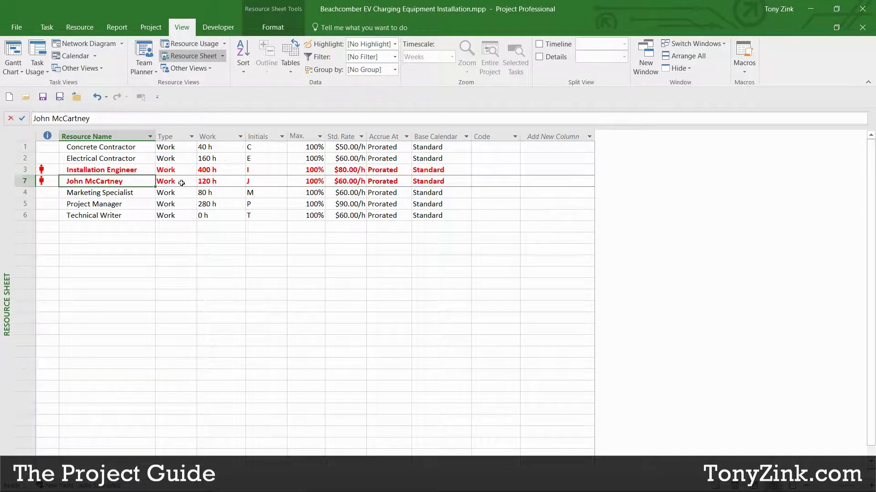
pyautogui.click(305, 181)
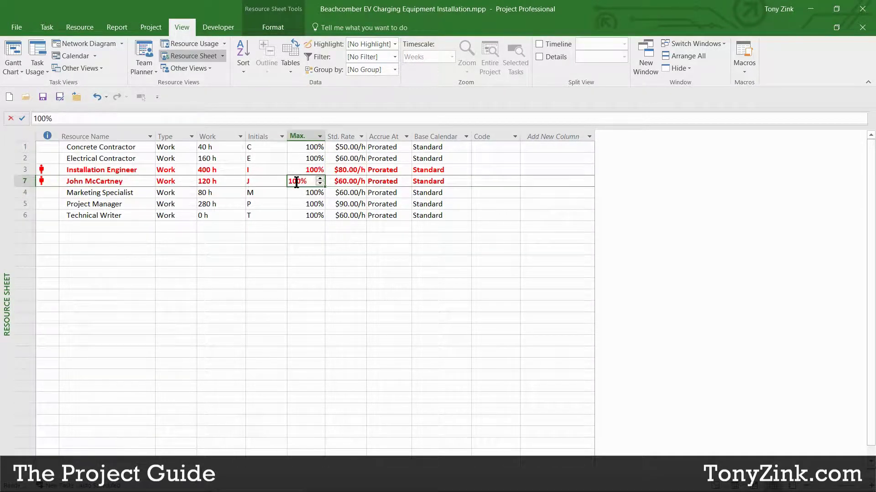
pyautogui.moveTo(325, 135); pyautogui.dragTo(350, 135)
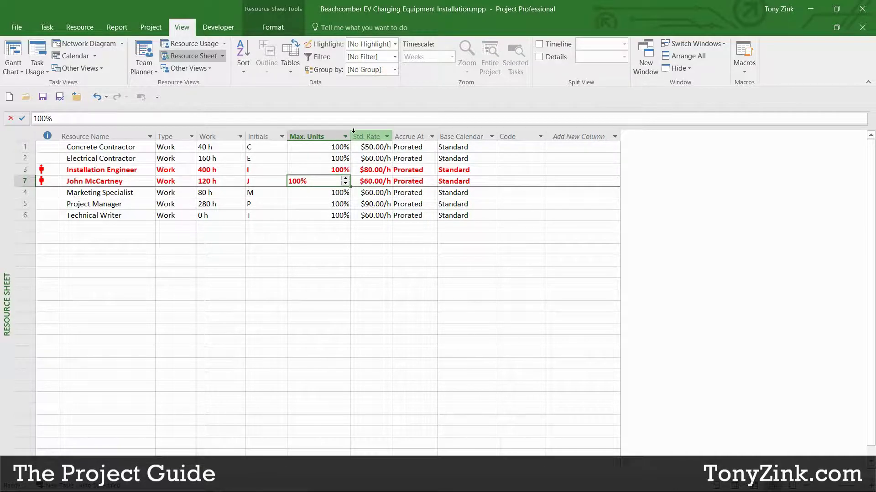
pyautogui.click(317, 137)
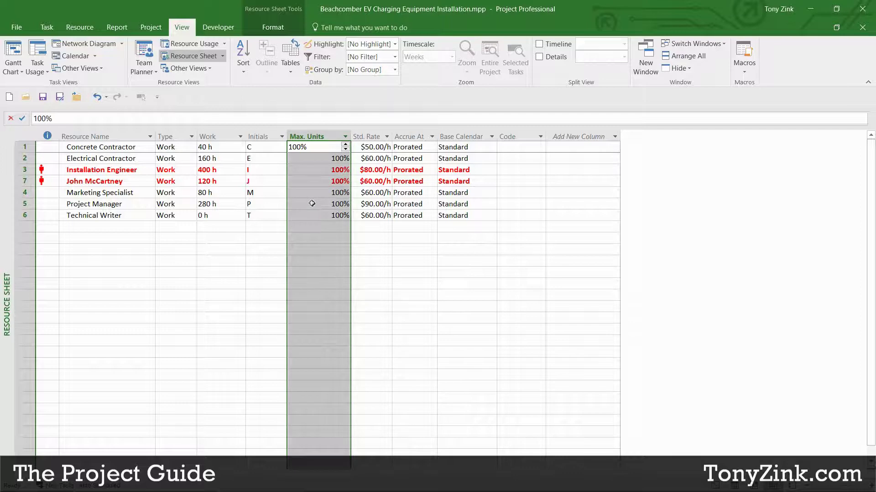
# Set the named resource's Max. Units to 50%
pyautogui.click(311, 181)
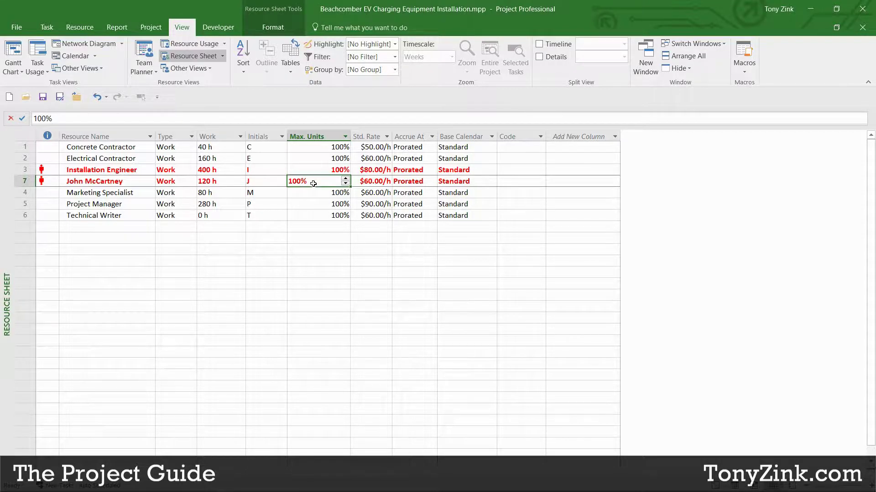
pyautogui.write('50')
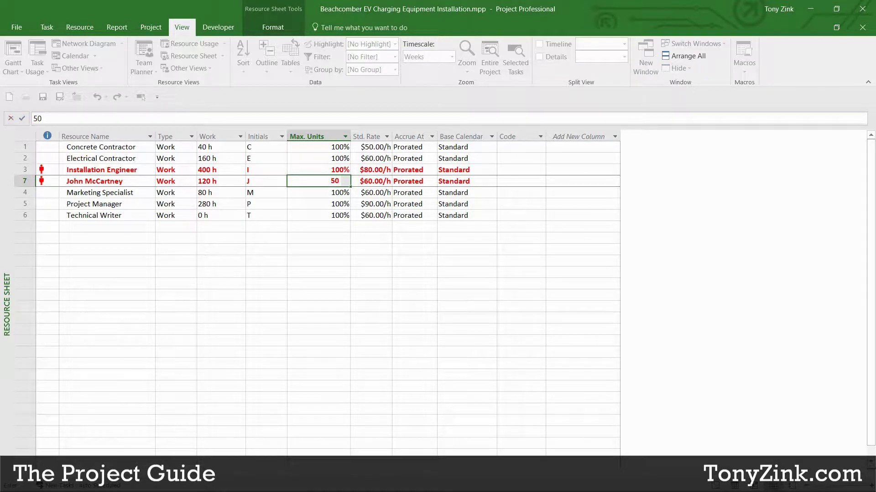
pyautogui.press('Return')
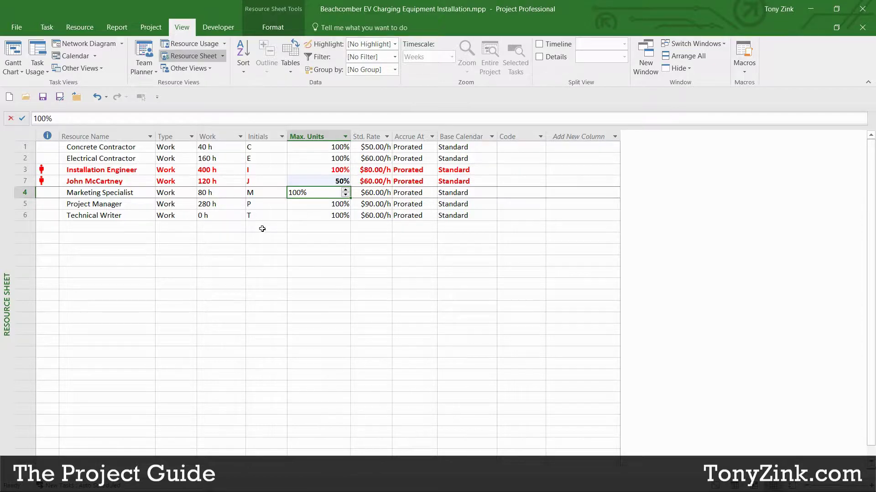
# Return to the Gantt Chart and check the overallocation indicators on the marketing collateral, usage procedures and maintenance procedures tasks
pyautogui.click(13, 52)
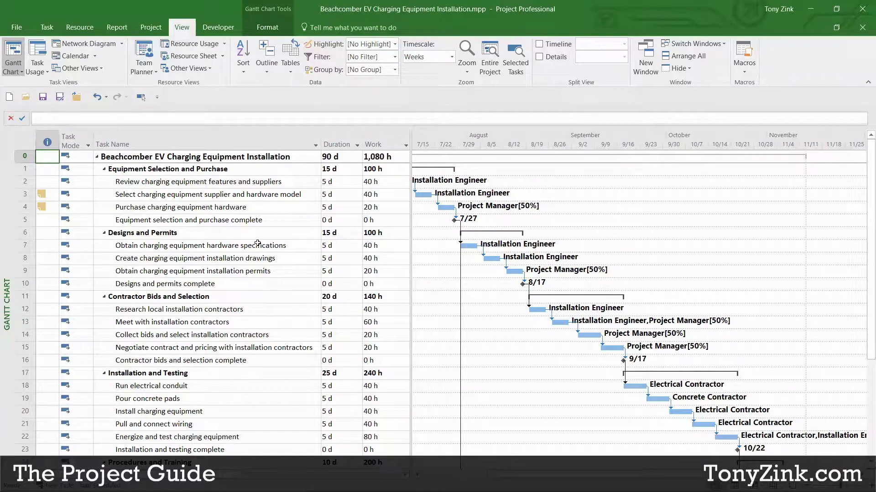
pyautogui.scroll(-4, 278, 318)
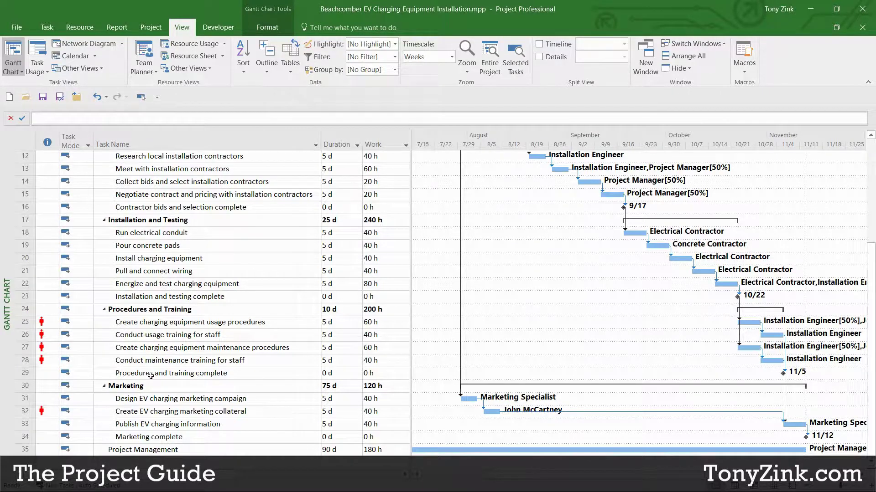
pyautogui.click(132, 412)
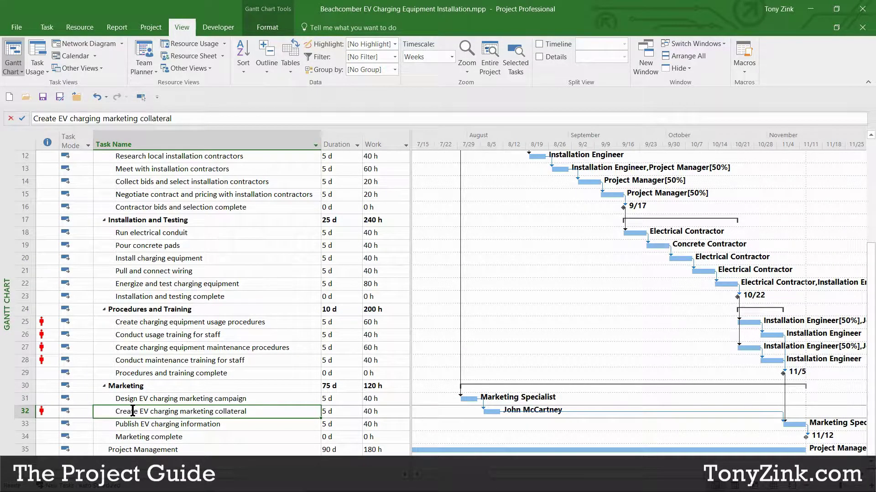
pyautogui.click(24, 411)
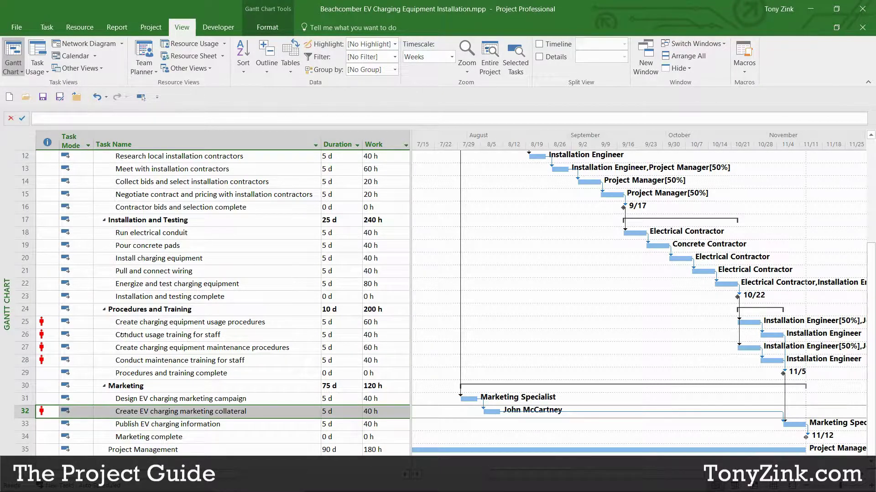
pyautogui.click(24, 323)
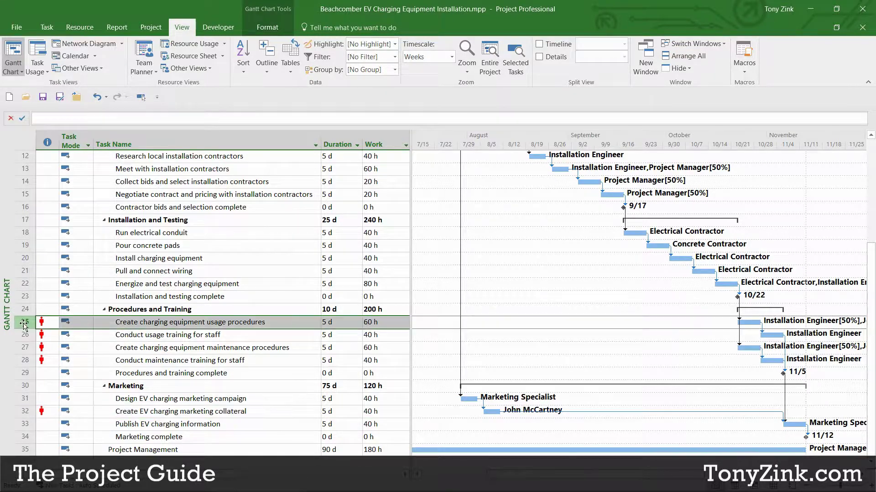
pyautogui.click(27, 348)
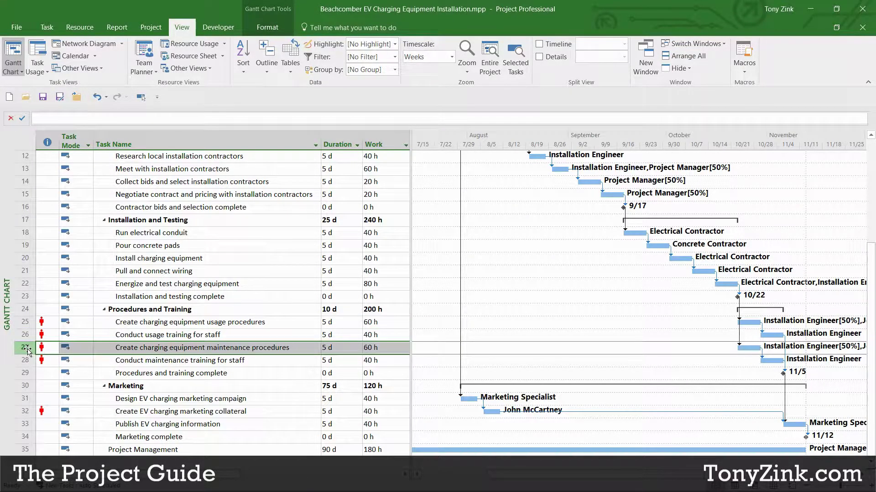
pyautogui.moveTo(45, 322)
# Switch to Resource Usage and compare the named resource's total and "Create EV charging marketing collateral" hours for the week of 8/5
pyautogui.click(187, 44)
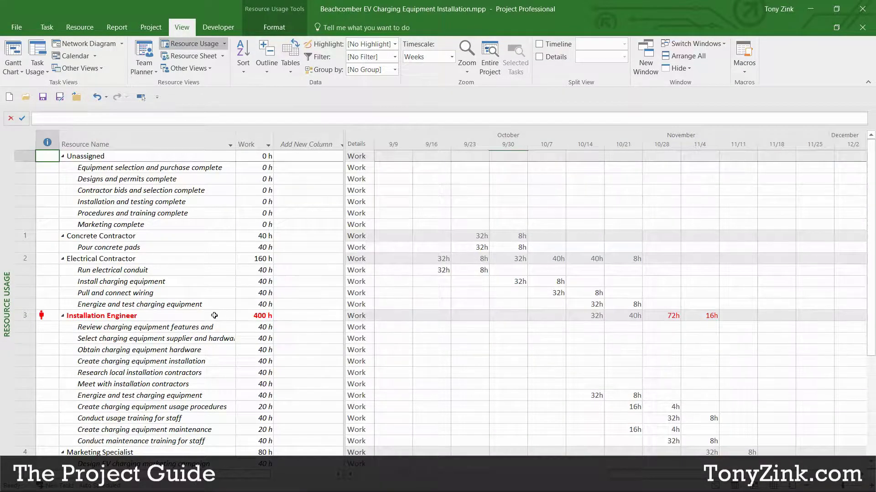
pyautogui.scroll(-7, 215, 315)
pyautogui.click(195, 305)
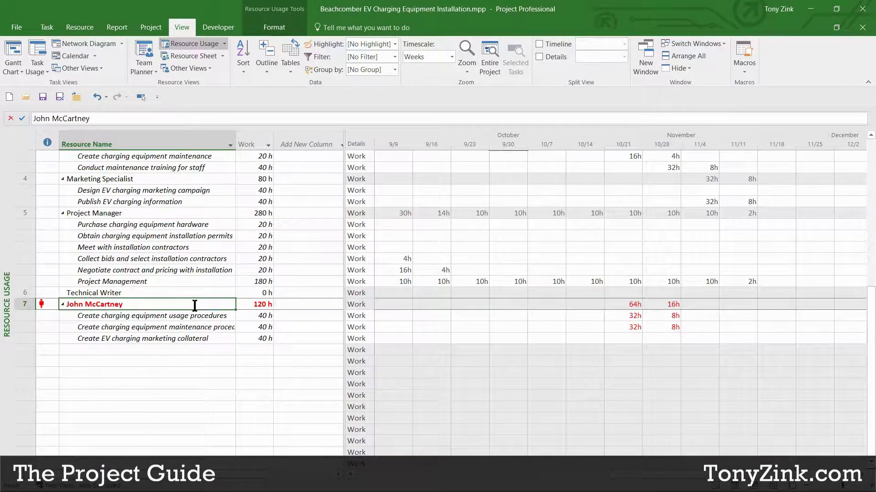
pyautogui.moveTo(631, 474); pyautogui.dragTo(472, 468)
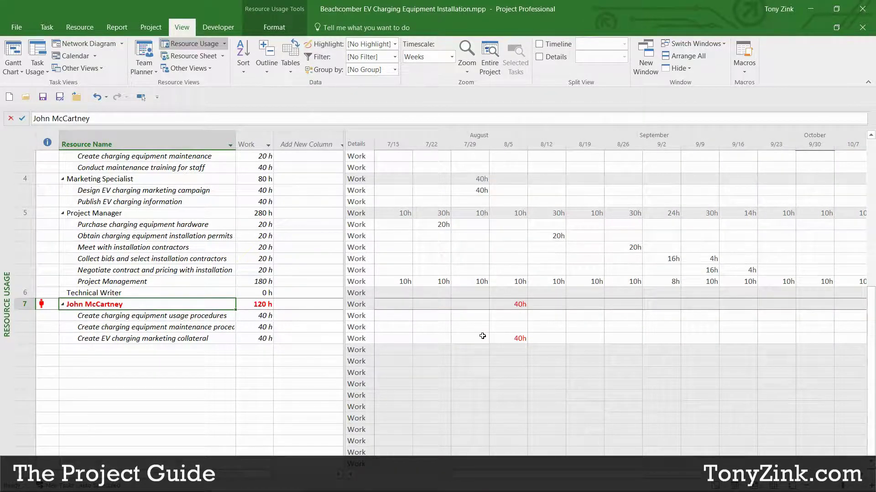
pyautogui.click(506, 337)
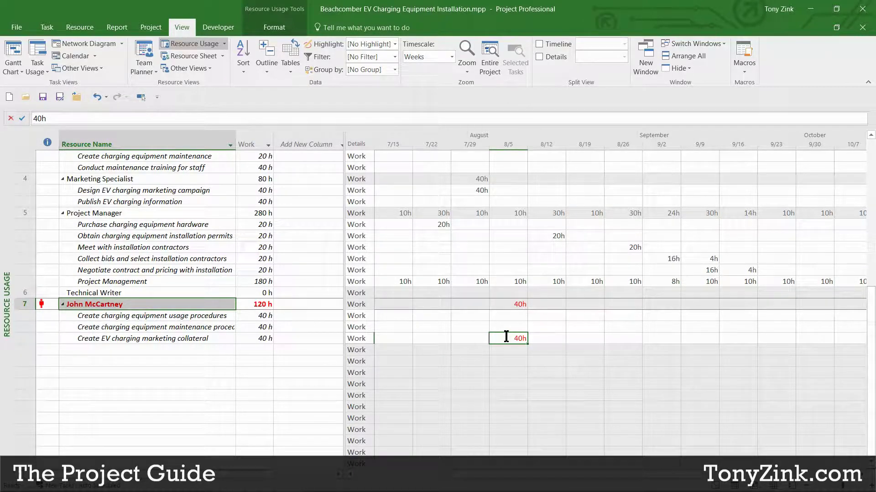
pyautogui.click(505, 307)
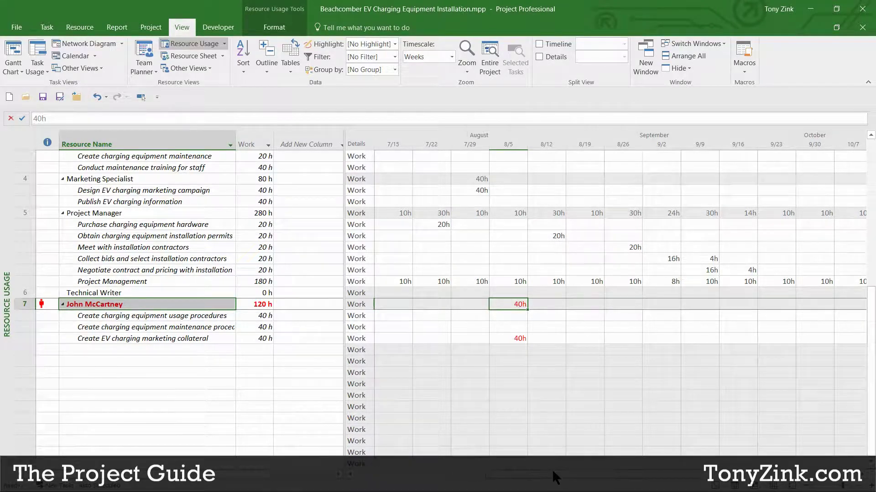
# Examine the named resource's total work hours in the week of 10/28
pyautogui.moveTo(552, 469); pyautogui.dragTo(710, 479)
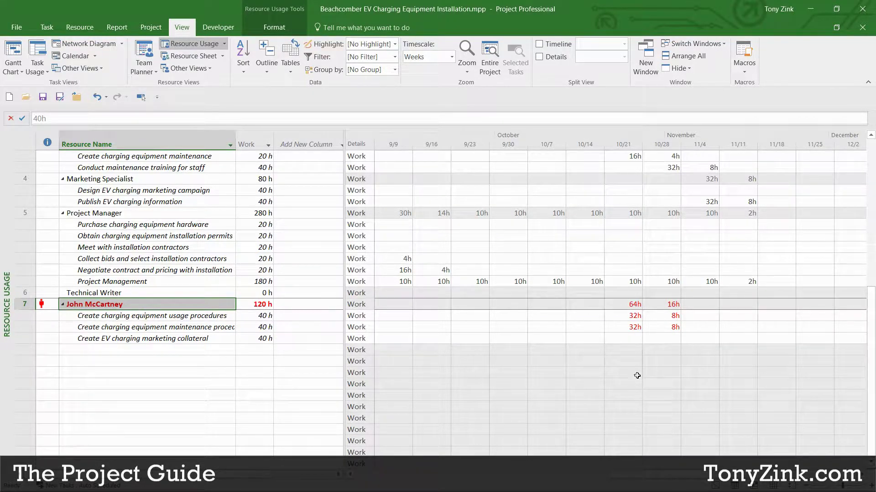
pyautogui.click(656, 143)
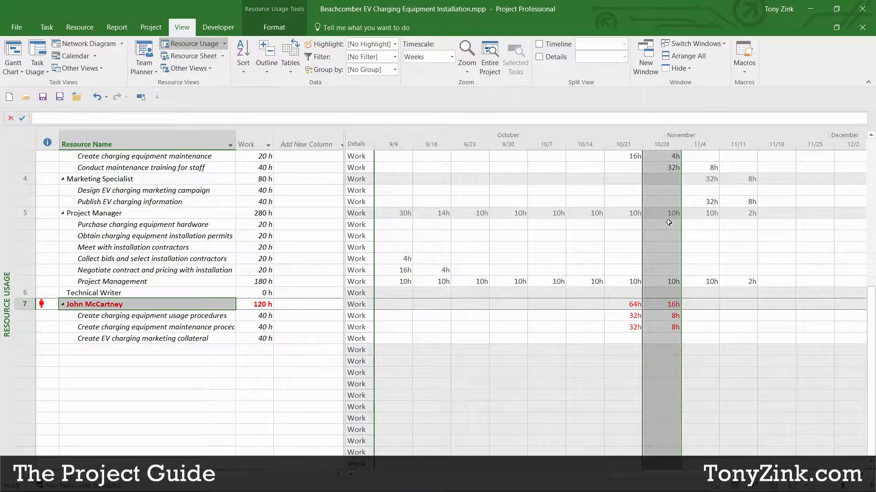
pyautogui.click(663, 304)
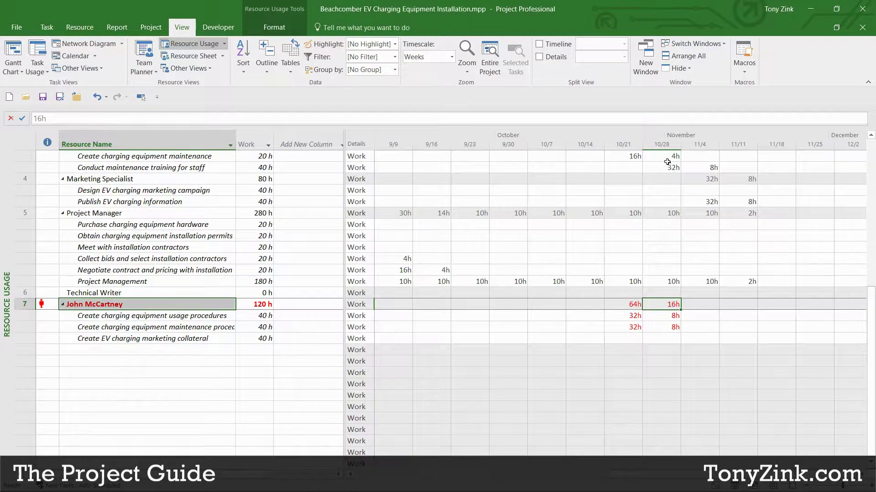
pyautogui.click(657, 146)
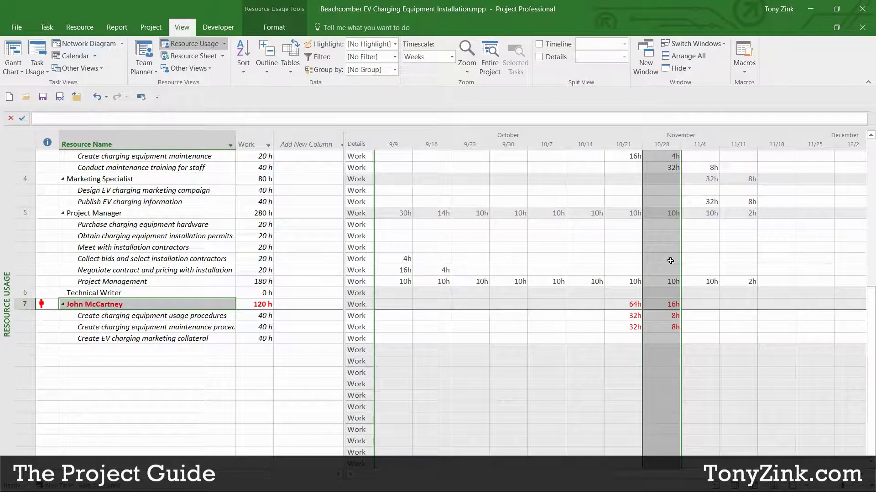
pyautogui.click(660, 304)
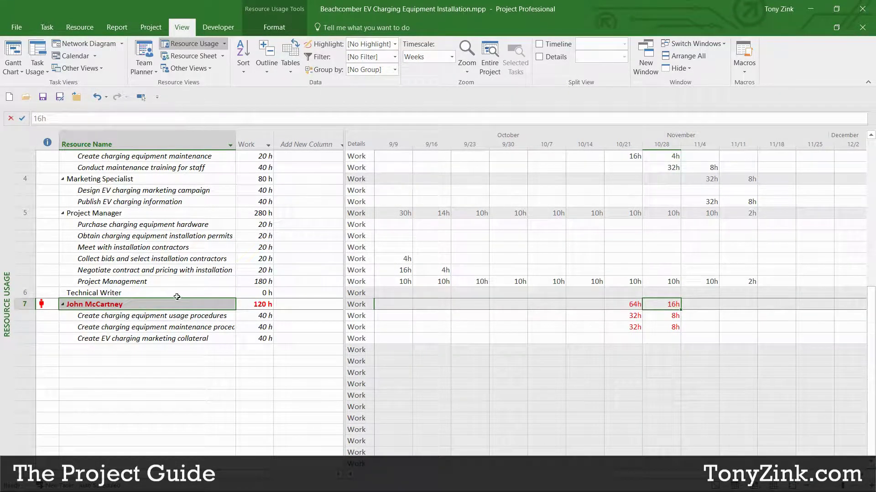